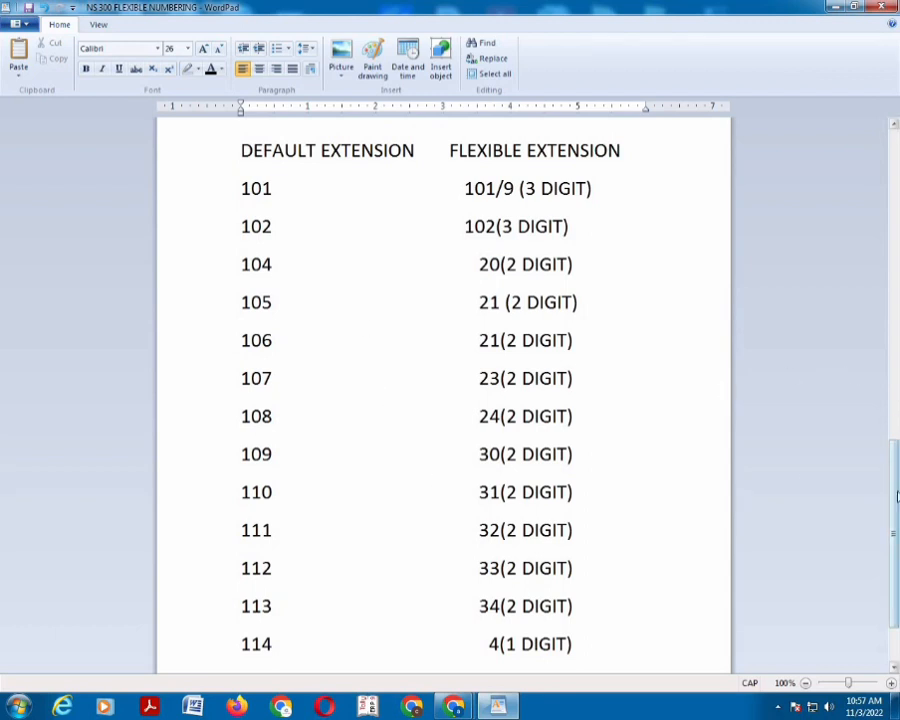
# Start Internet Explorer maximized and go to the PBX console at 192.168.0.101
pyautogui.moveTo(897, 502)
pyautogui.mouseDown()
pyautogui.moveTo(897, 520)
pyautogui.moveTo(897, 512)
pyautogui.mouseUp()
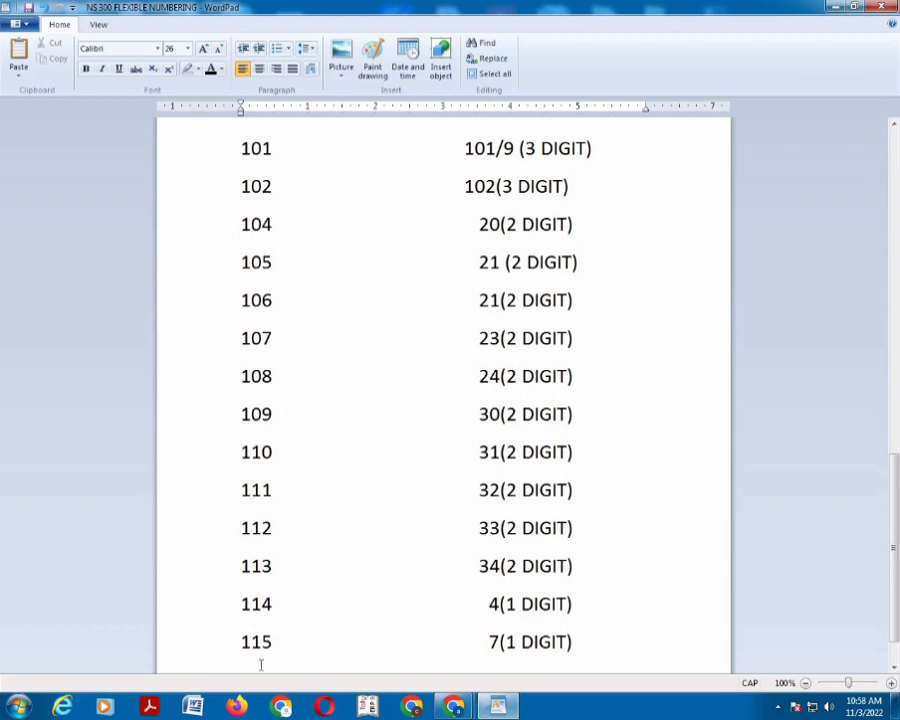
pyautogui.click(62, 706)
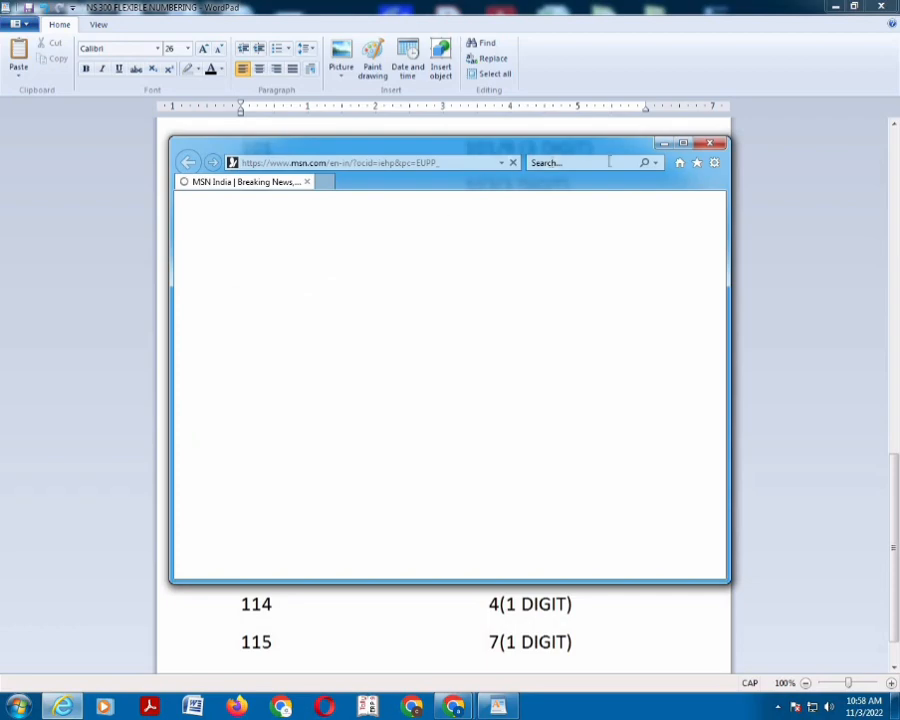
pyautogui.click(683, 143)
pyautogui.click(258, 31)
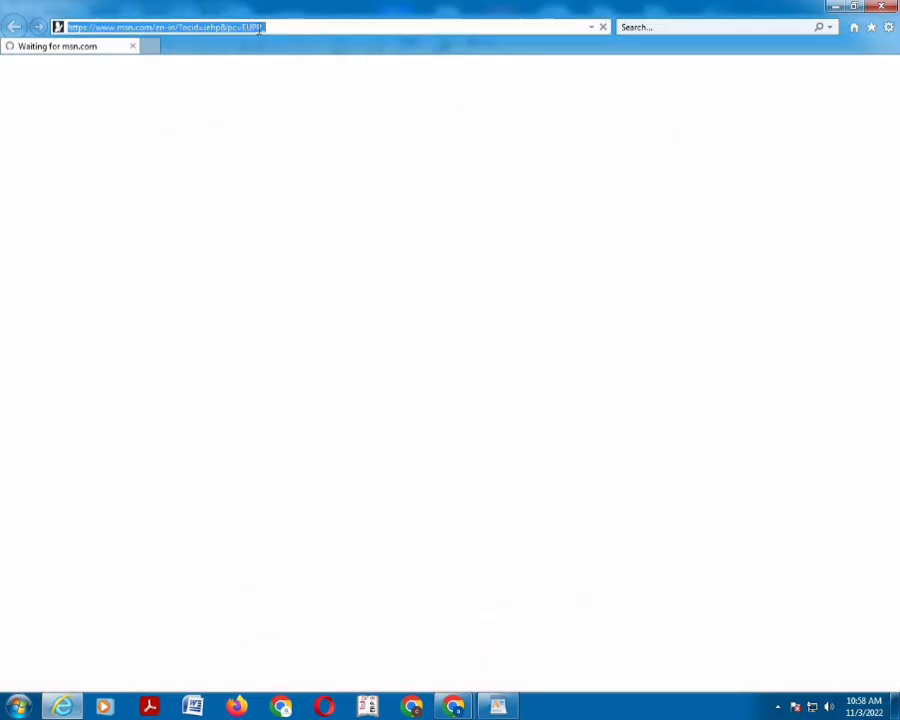
pyautogui.write('192.168.0.101/')
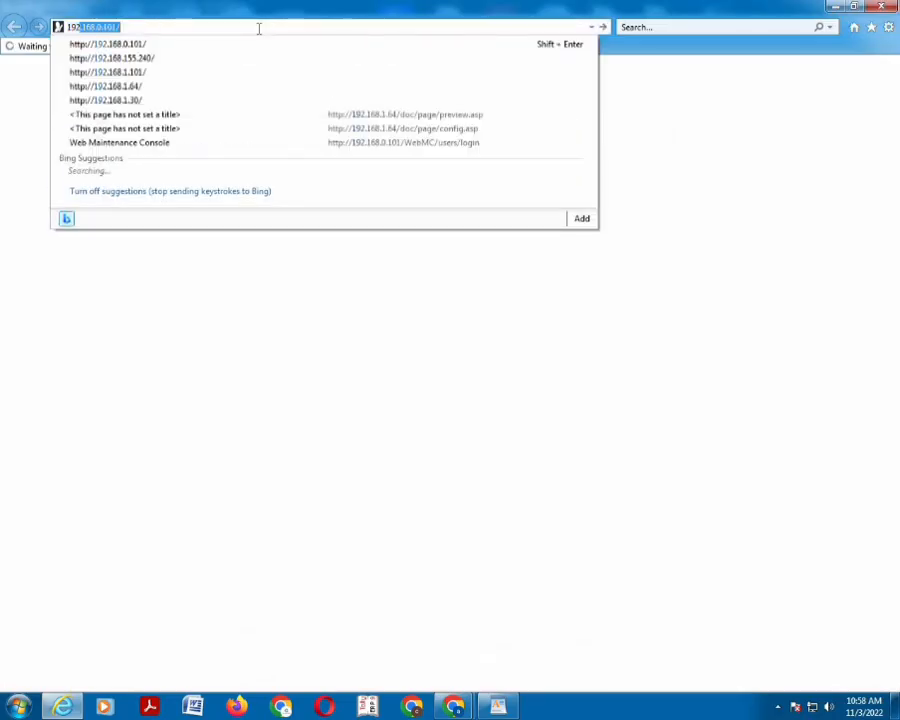
pyautogui.press('Return')
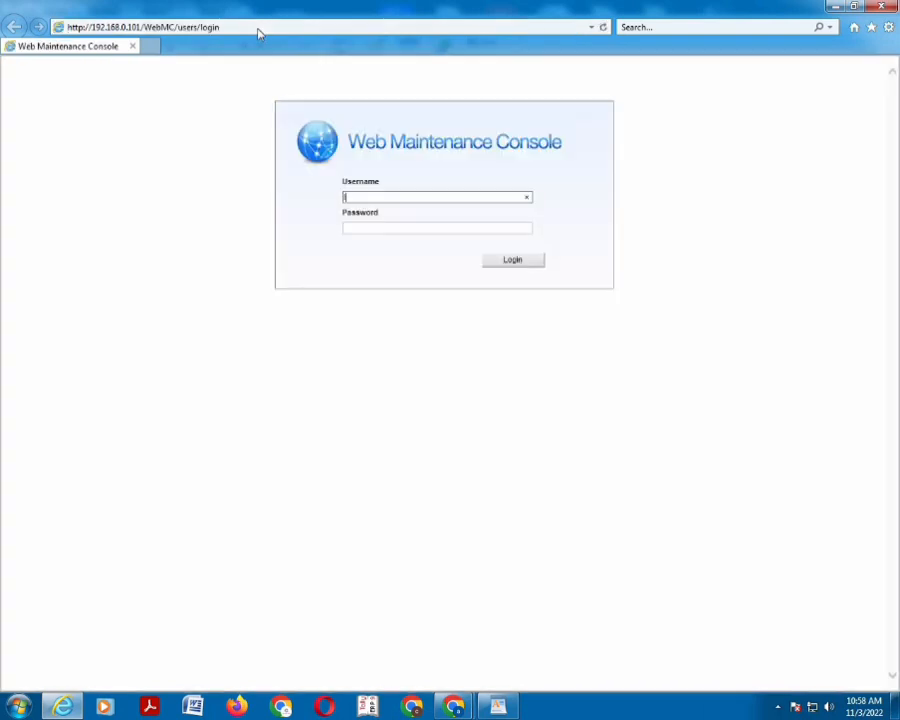
# Log in as the installer and close the Easy Setup Wizard, returning to login
pyautogui.write('INSTALLER')
pyautogui.click(420, 228)
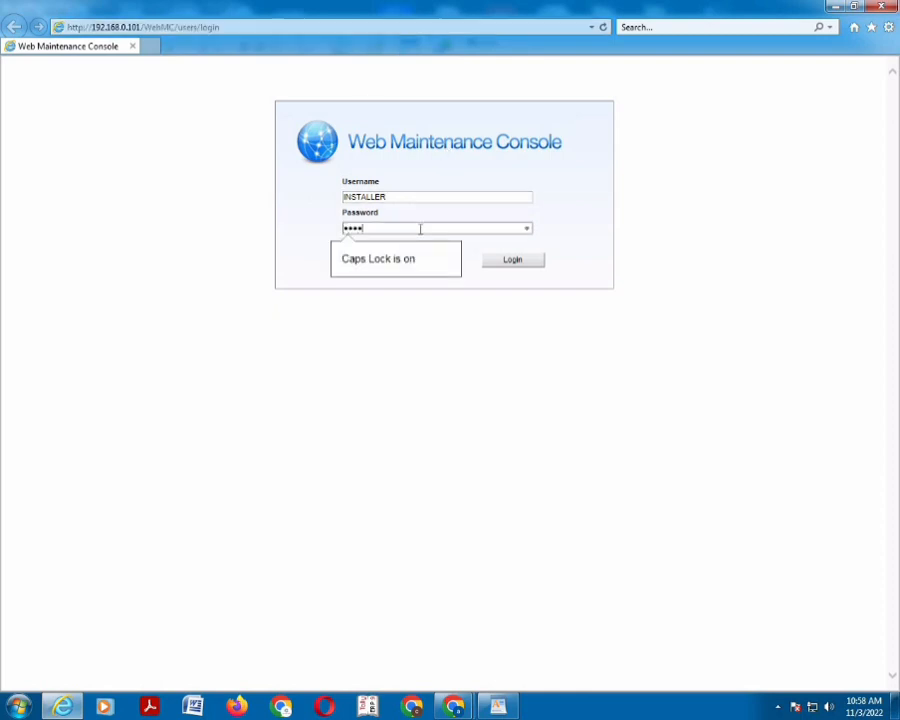
pyautogui.click(516, 264)
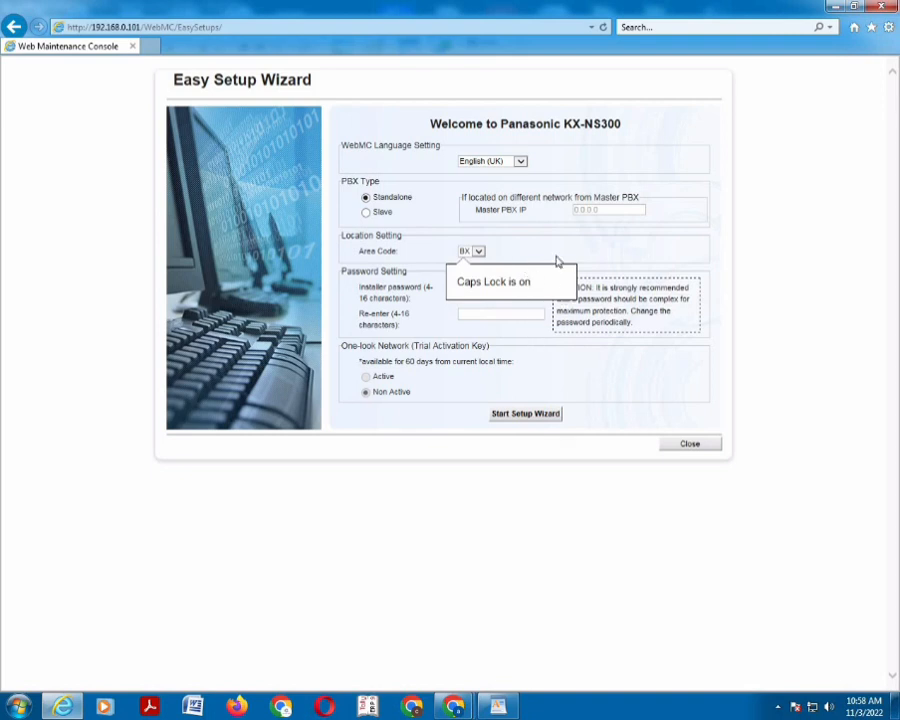
pyautogui.click(677, 450)
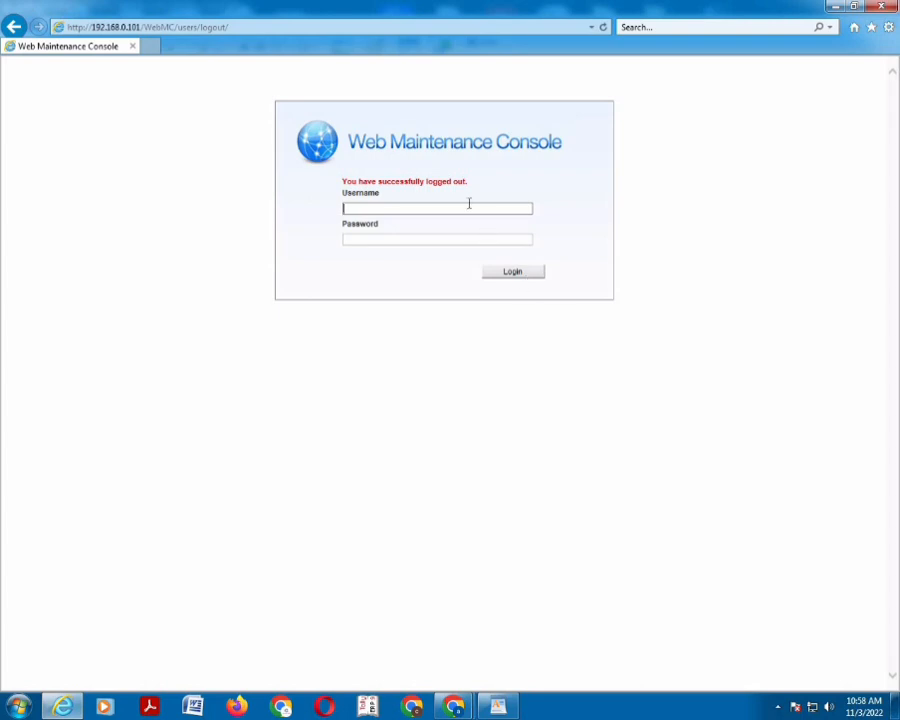
# Log back in as installer, then enter and confirm a new installer password
pyautogui.write('INSTALLER')
pyautogui.click(468, 237)
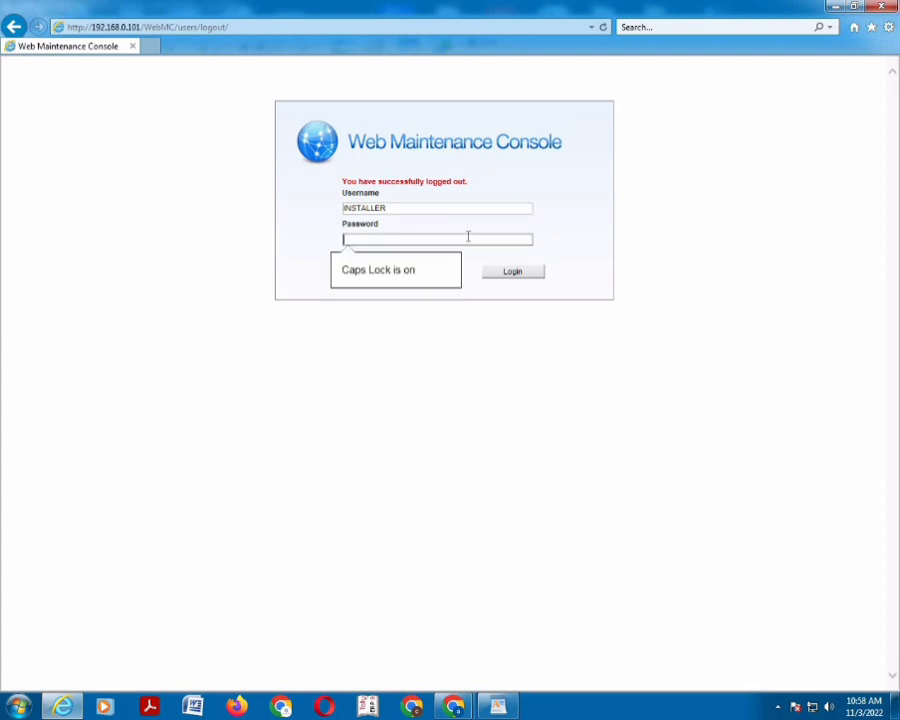
pyautogui.write('1234')
pyautogui.click(504, 274)
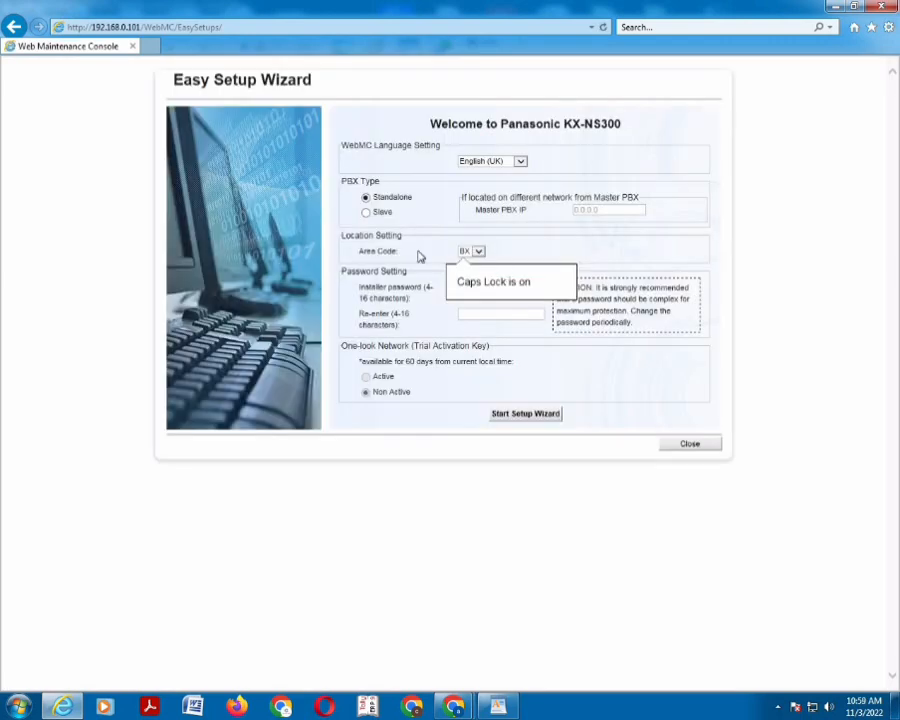
pyautogui.click(487, 287)
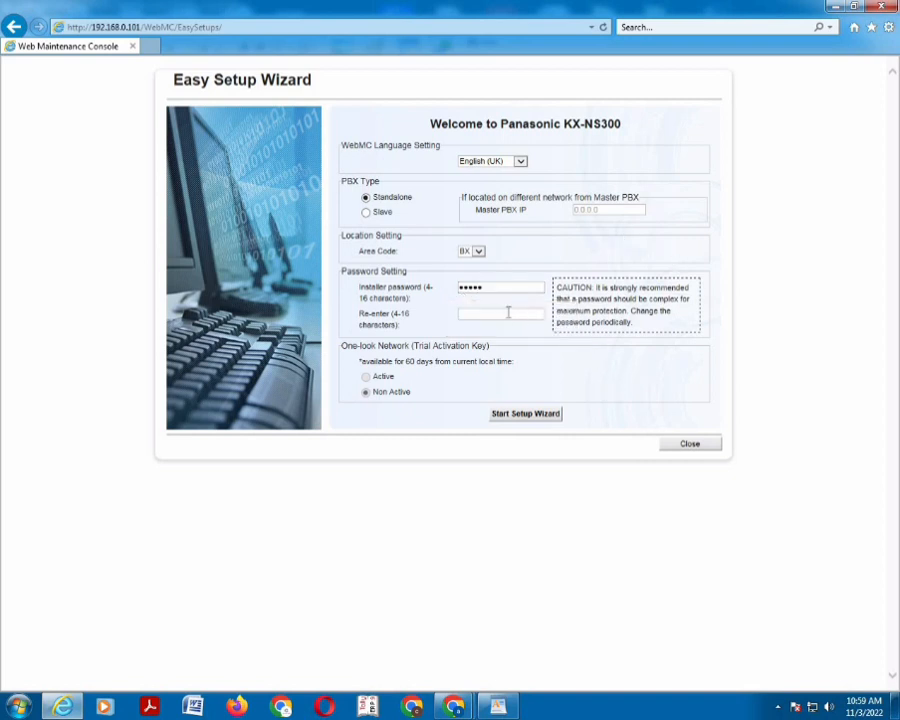
pyautogui.click(507, 313)
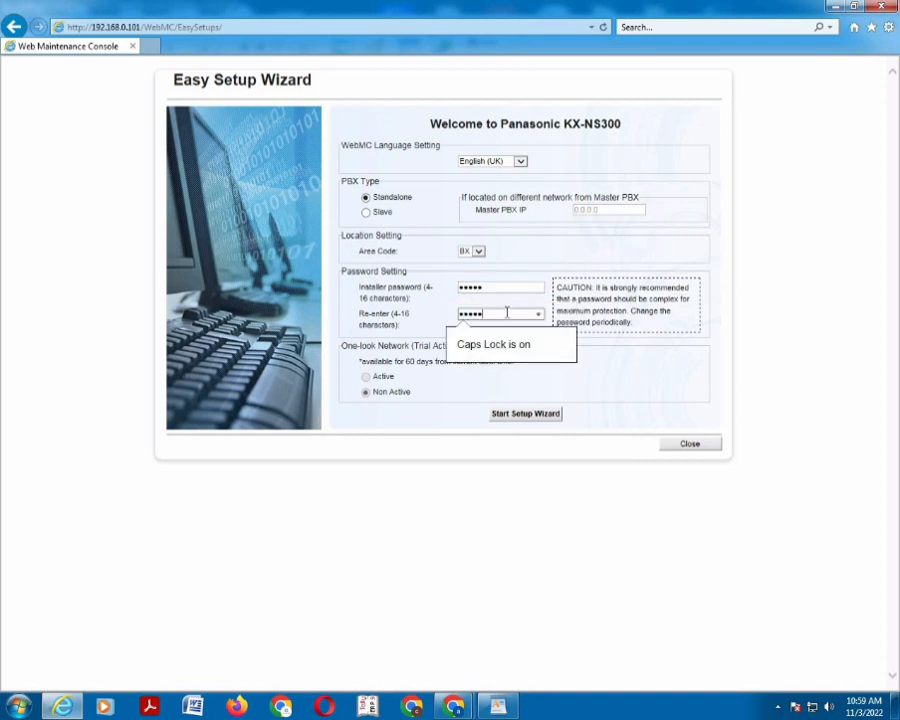
# Run the Easy Setup Wizard through every page with its defaults and finish it
pyautogui.click(503, 421)
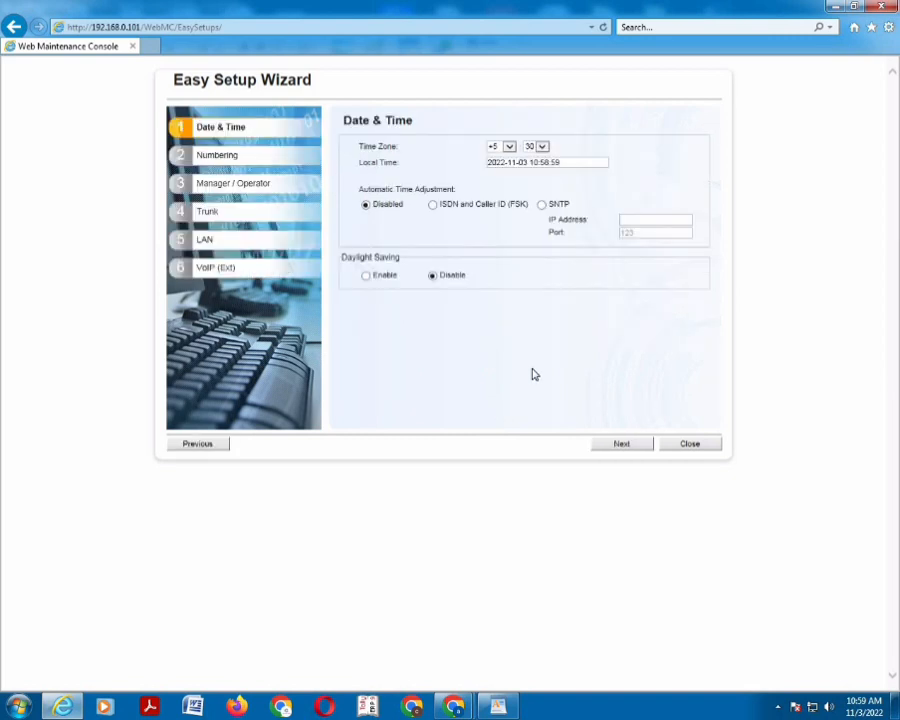
pyautogui.click(621, 448)
pyautogui.click(621, 448)
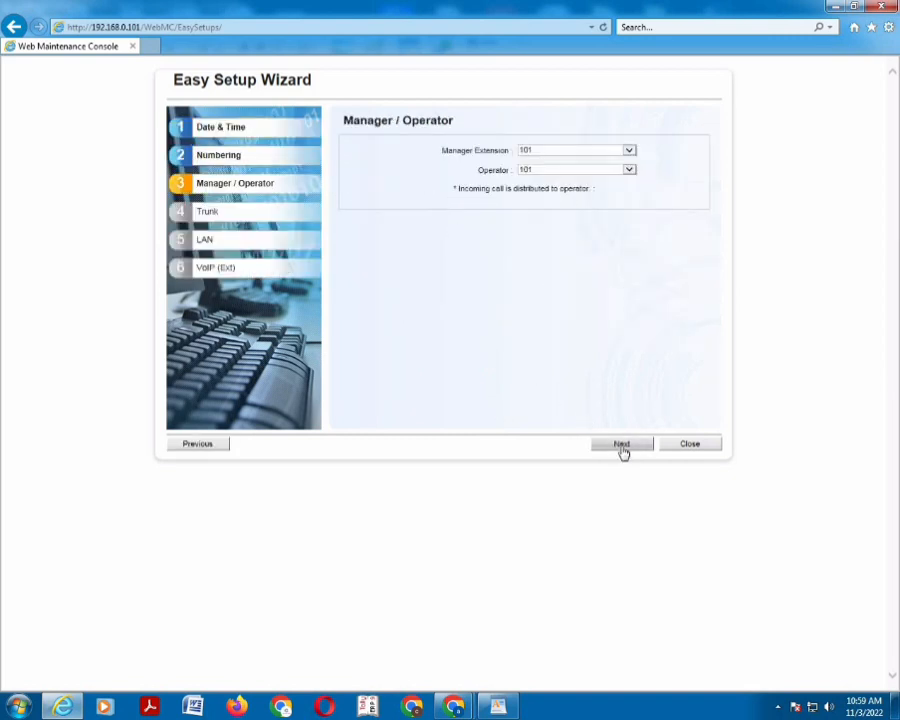
pyautogui.click(621, 448)
pyautogui.click(622, 449)
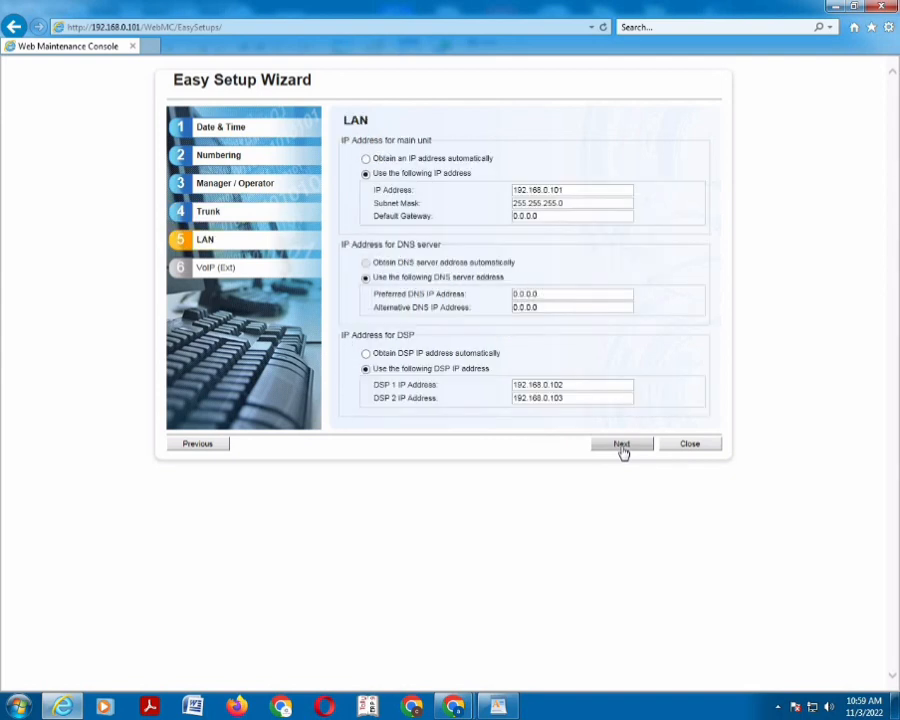
pyautogui.click(622, 449)
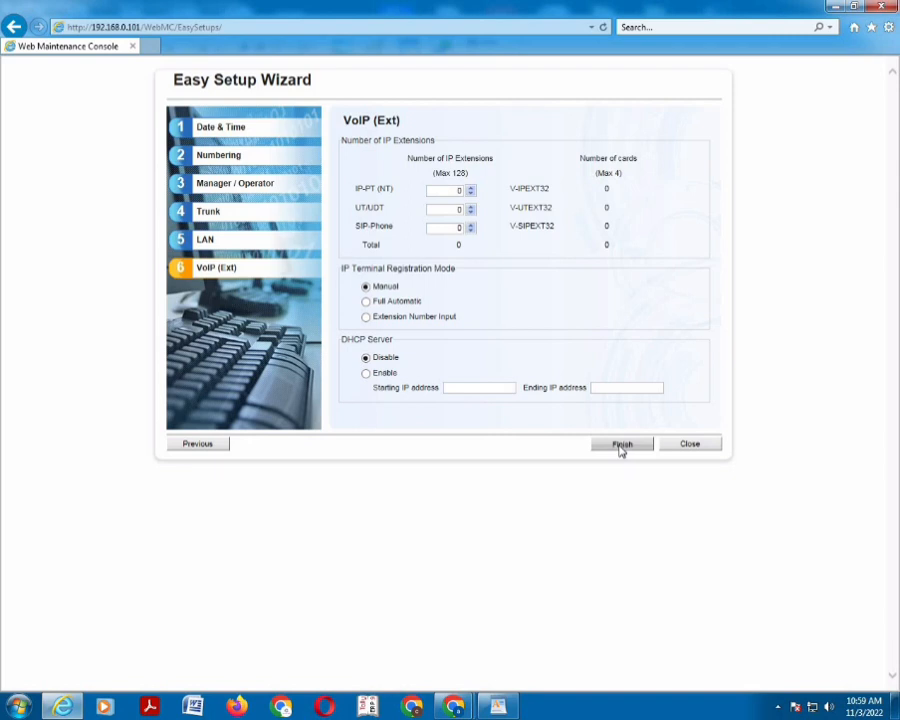
pyautogui.click(619, 446)
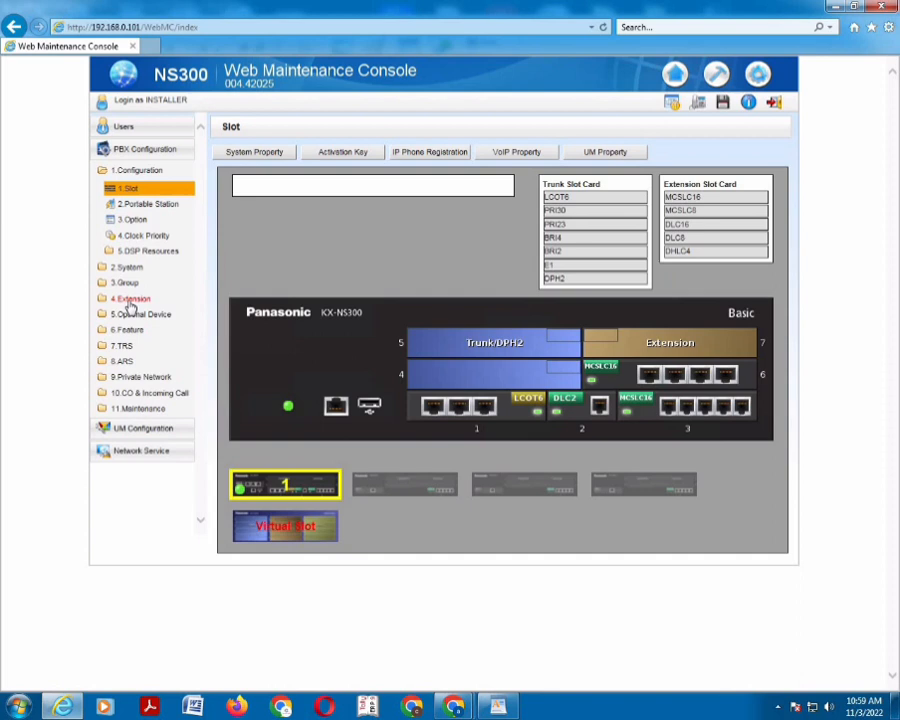
# Open Wired Extension > Extension Settings, scroll through extensions from 101, and cancel unchanged
pyautogui.click(130, 298)
pyautogui.click(145, 236)
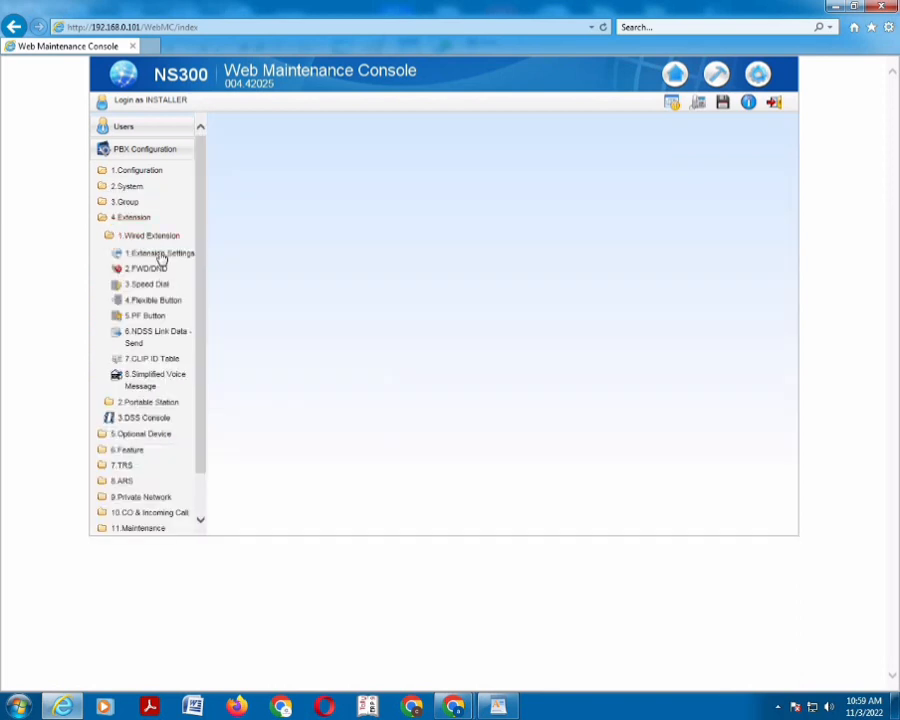
pyautogui.click(162, 256)
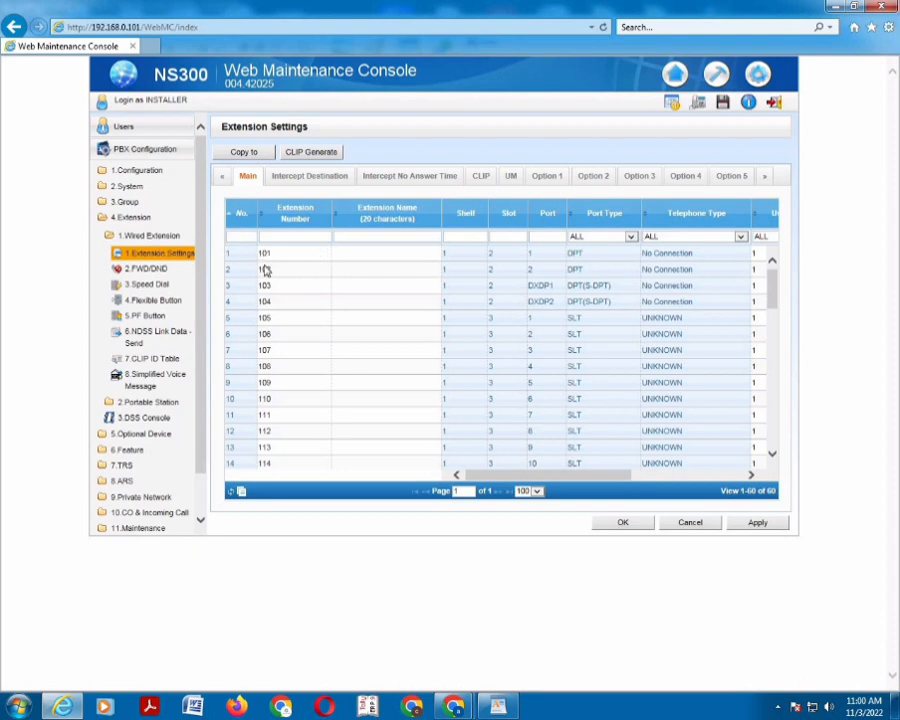
pyautogui.moveTo(771, 287); pyautogui.dragTo(747, 312)
pyautogui.click(692, 524)
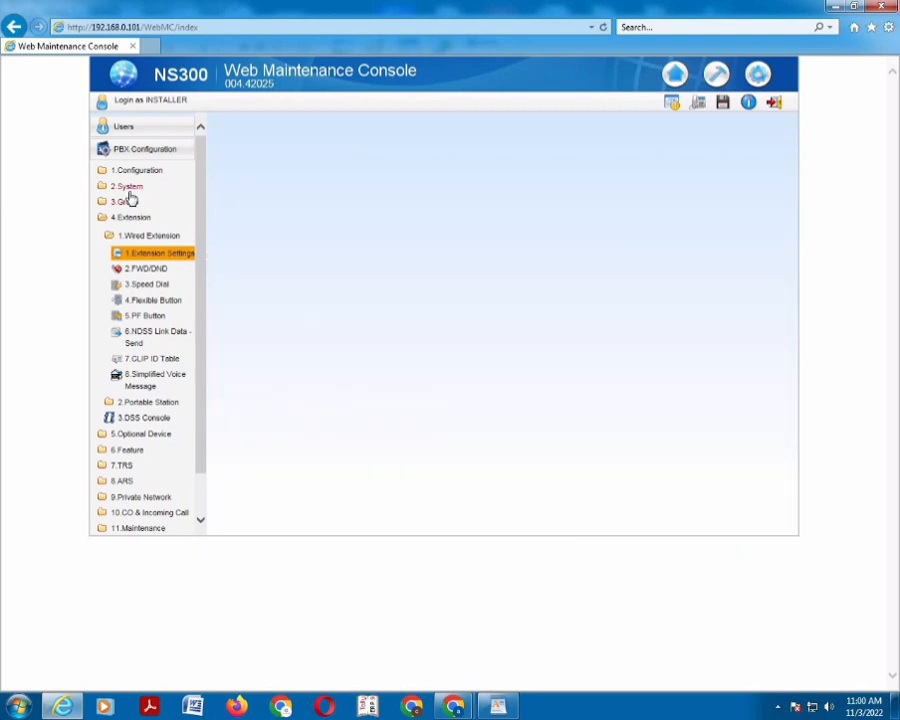
# Open Numbering Plan > Main and clear and apply the leading numbers of extension schemes 2–4
pyautogui.click(128, 189)
pyautogui.click(148, 283)
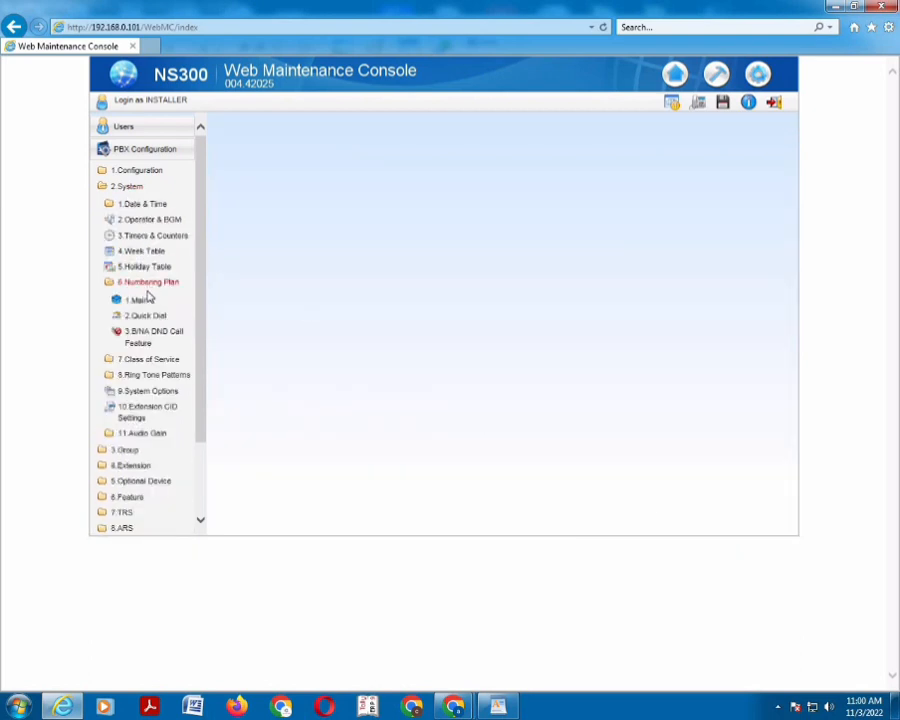
pyautogui.click(142, 301)
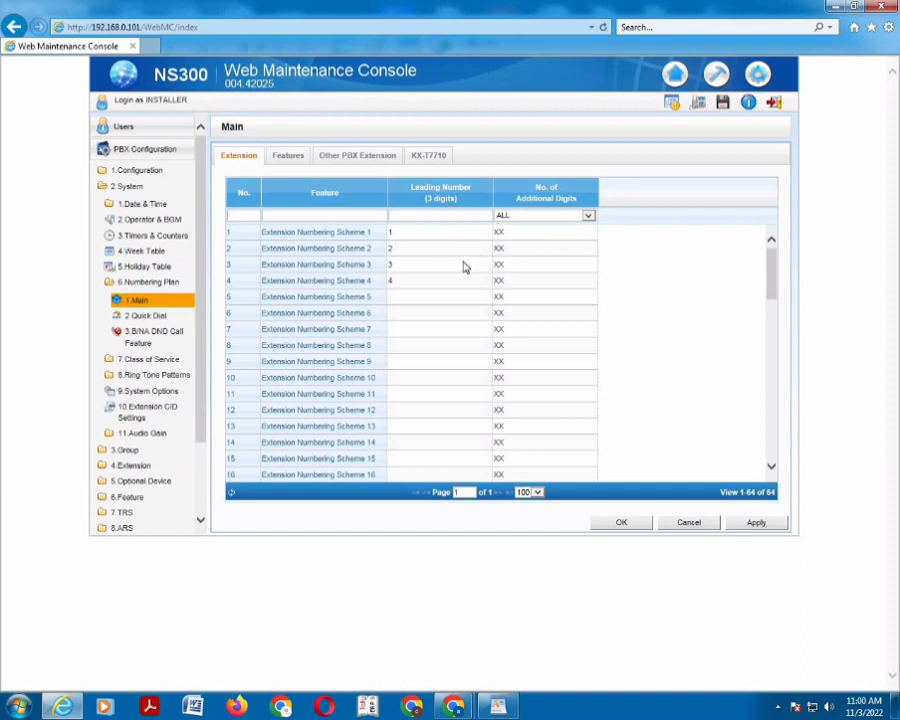
pyautogui.click(399, 254)
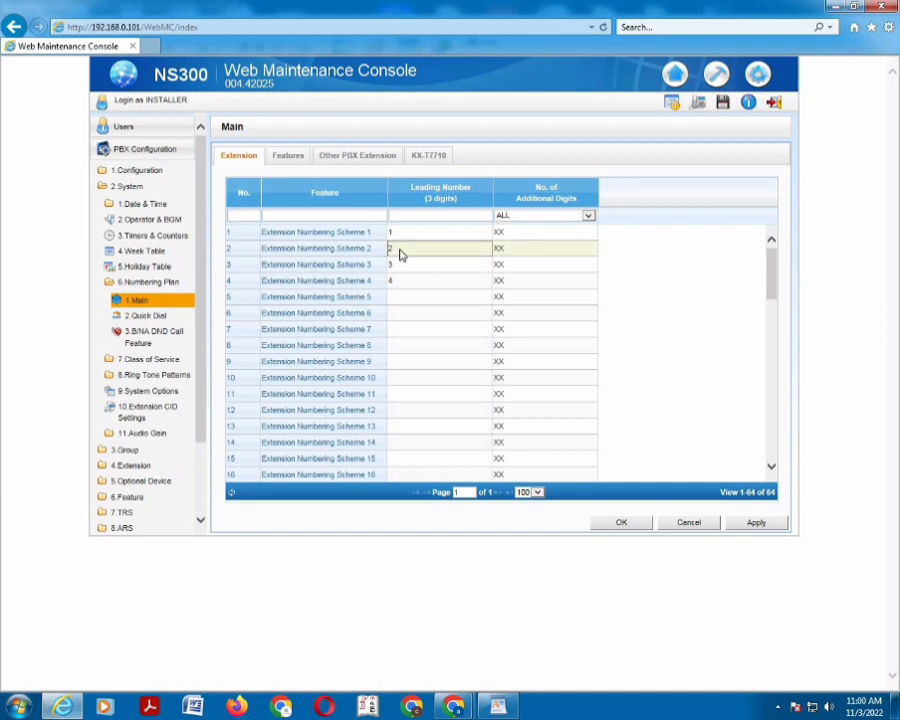
pyautogui.press('BackSpace')
pyautogui.click(399, 268)
pyautogui.press('BackSpace')
pyautogui.click(400, 280)
pyautogui.press('BackSpace')
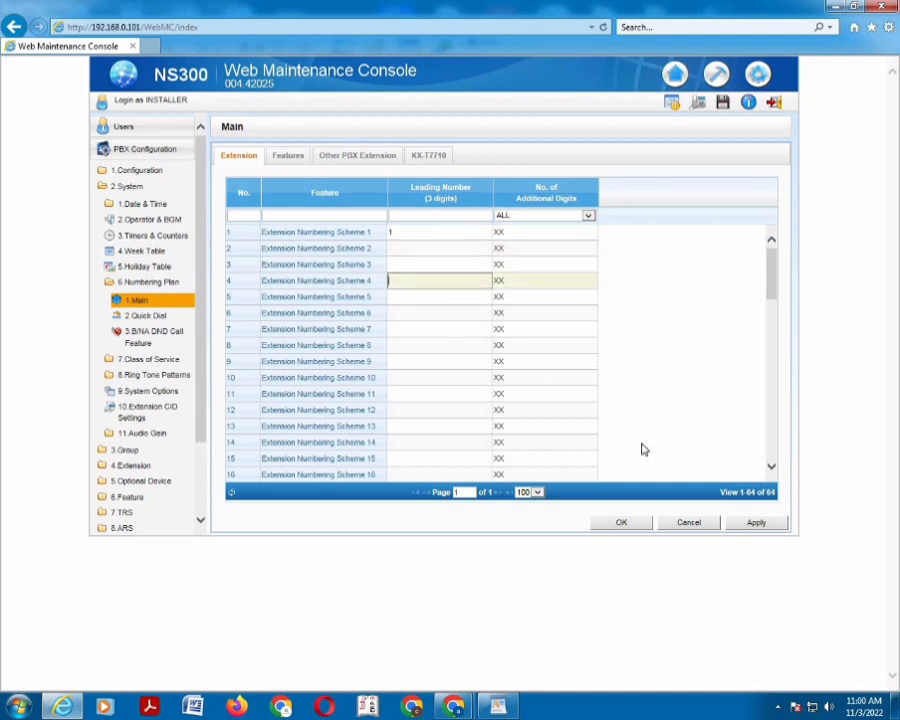
pyautogui.click(748, 522)
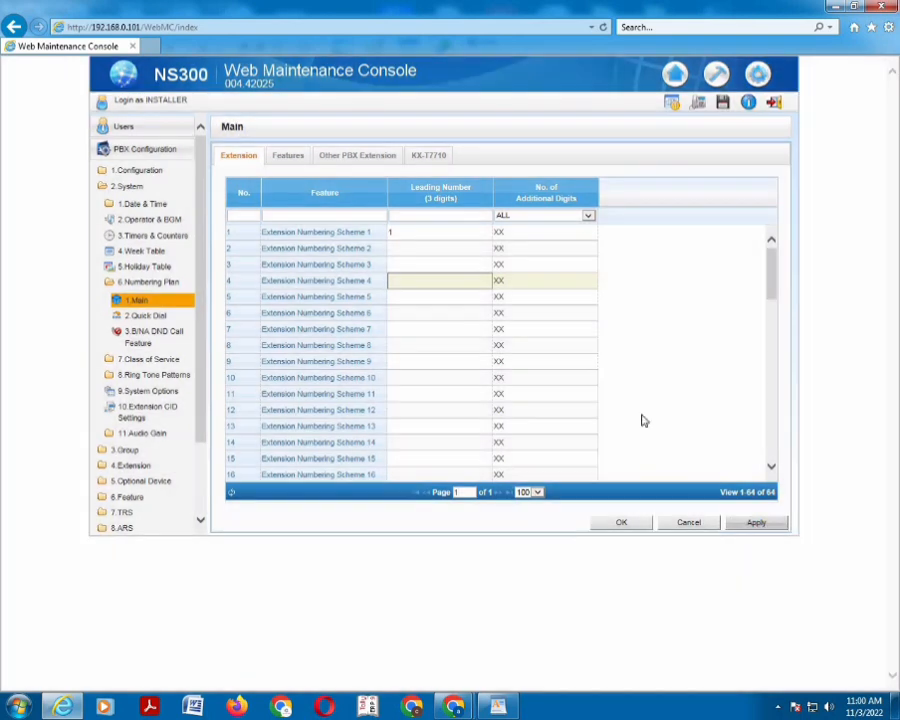
# Set additional digits to X for schemes 2 and 3, None for schemes 4 and 5, and apply
pyautogui.click(540, 248)
pyautogui.click(540, 248)
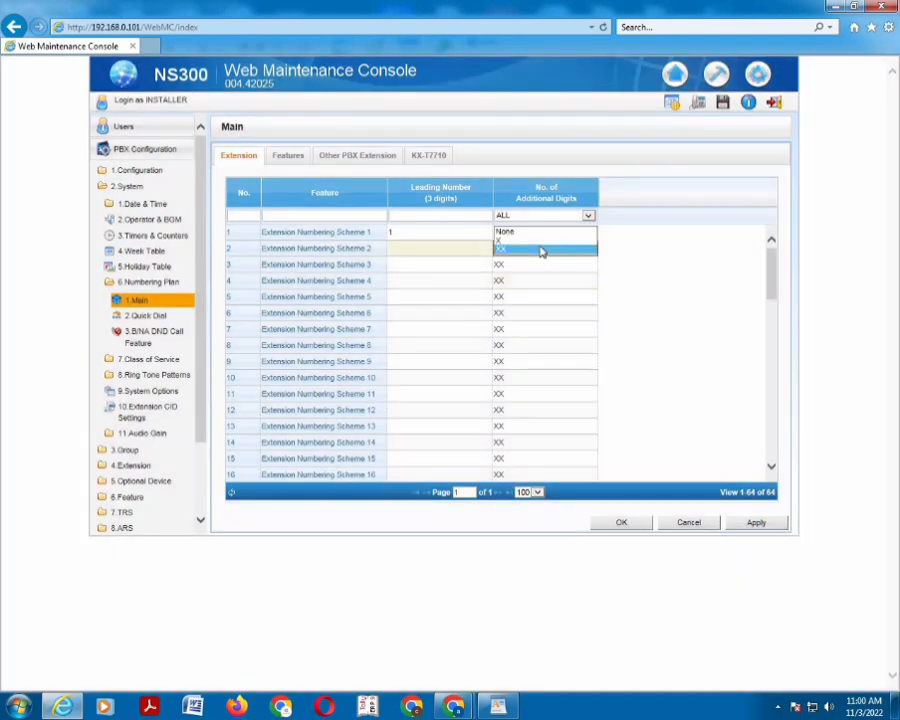
pyautogui.click(535, 240)
pyautogui.click(537, 265)
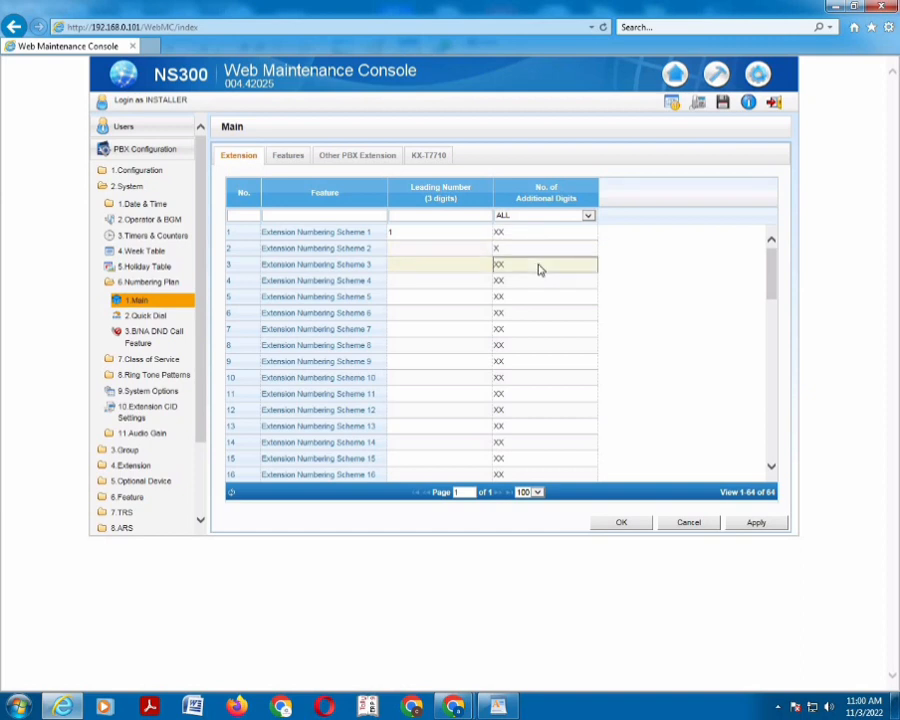
pyautogui.click(538, 268)
pyautogui.click(537, 275)
pyautogui.click(537, 281)
pyautogui.click(537, 281)
pyautogui.click(537, 264)
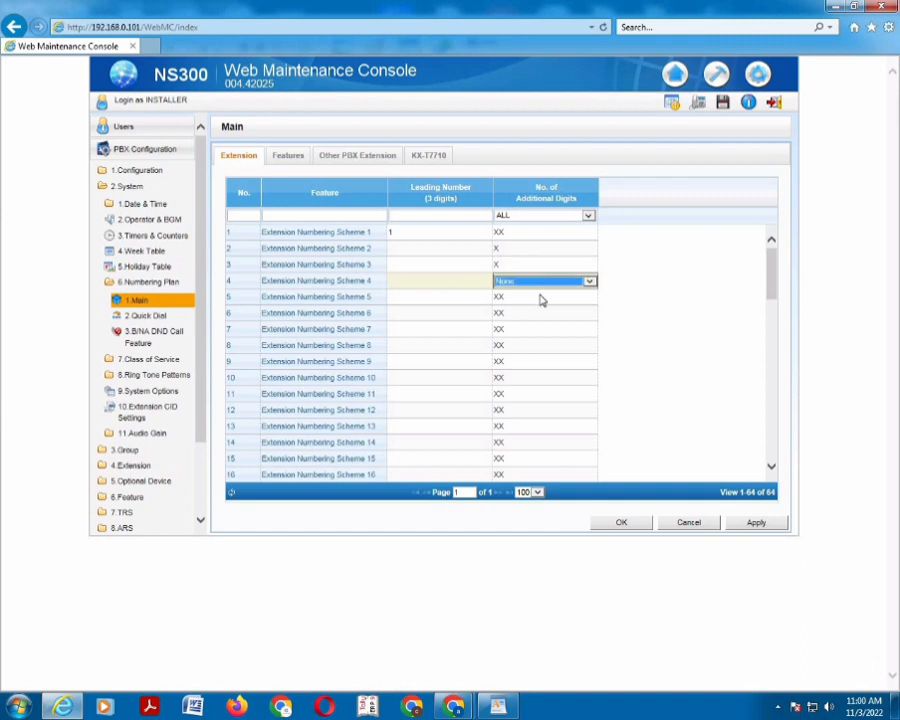
pyautogui.click(538, 297)
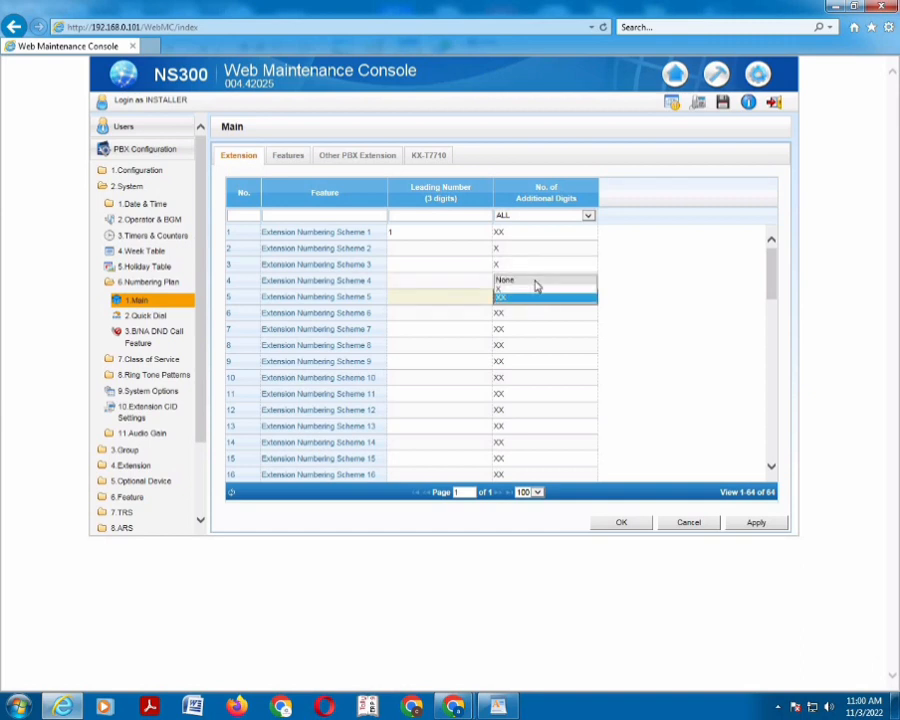
pyautogui.click(752, 524)
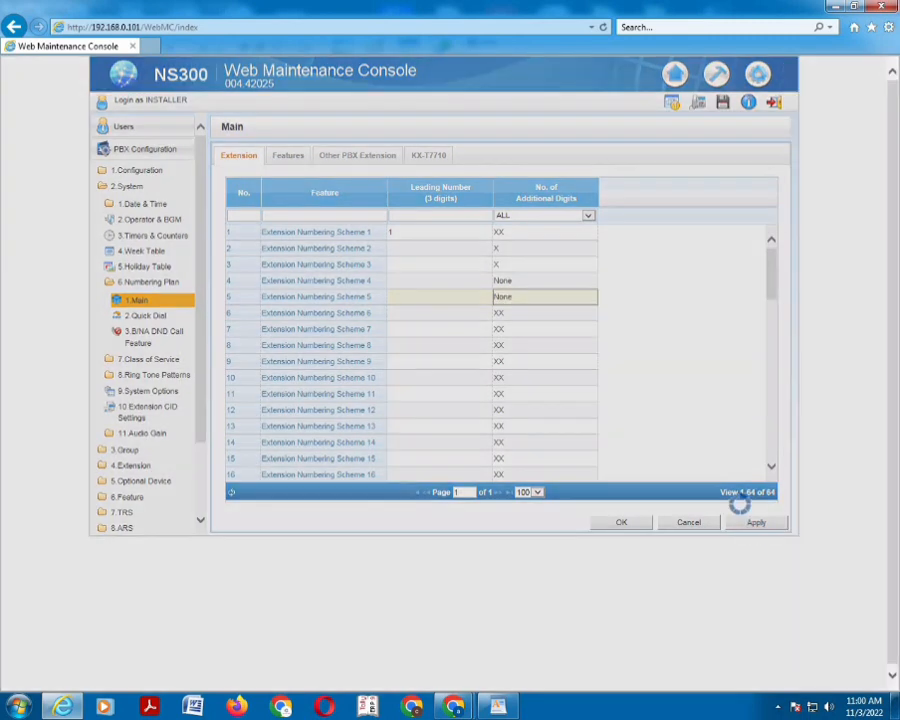
# Give extension schemes 2, 3 and 4 leading numbers 2, 3 and 4 and apply
pyautogui.click(400, 248)
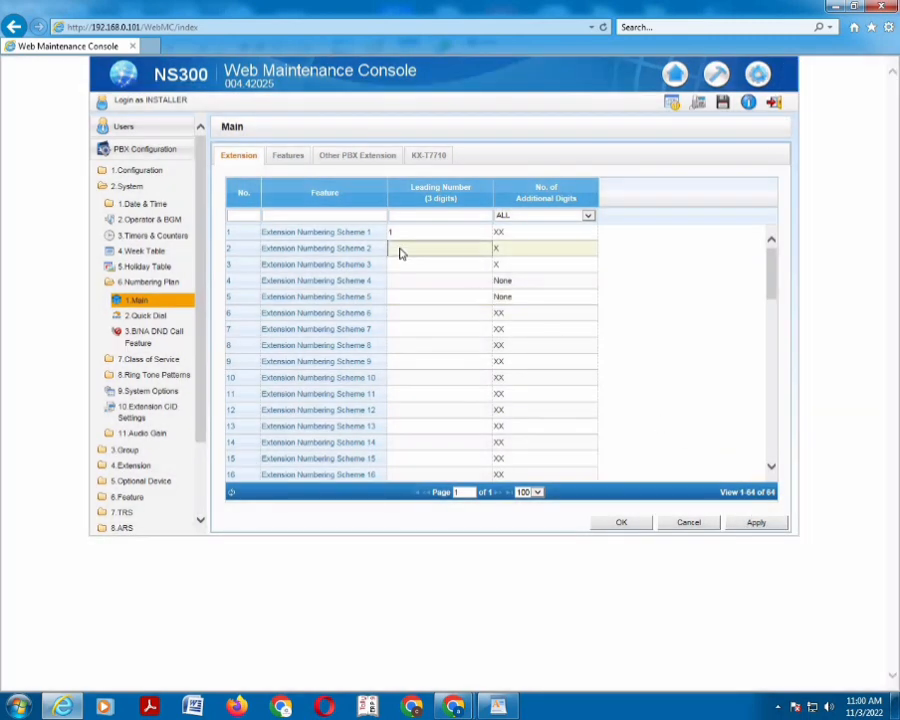
pyautogui.write('2')
pyautogui.click(402, 265)
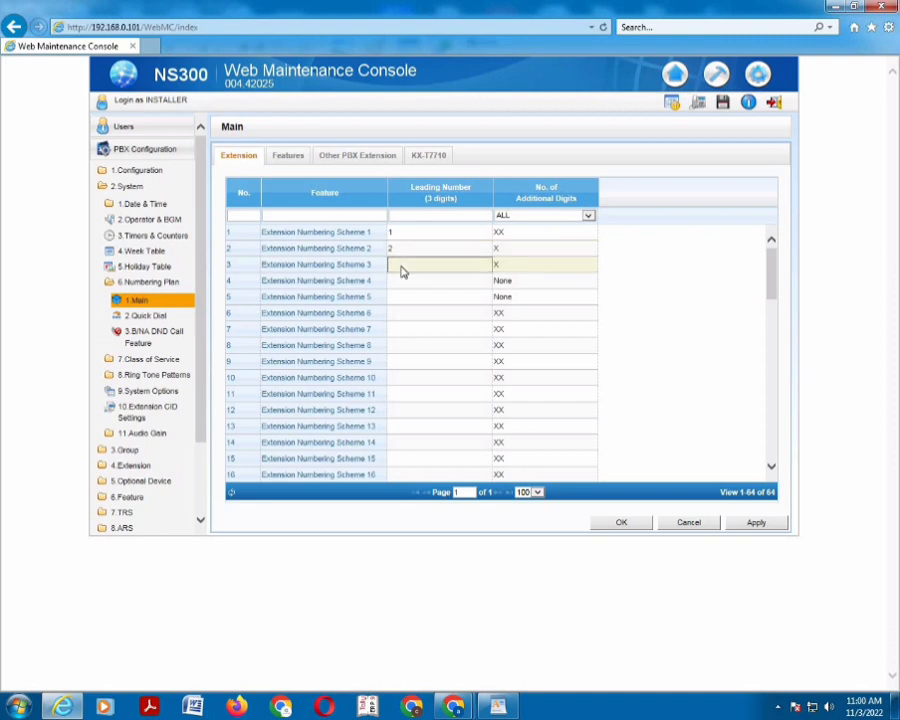
pyautogui.write('3')
pyautogui.click(396, 286)
pyautogui.write('4')
pyautogui.click(745, 523)
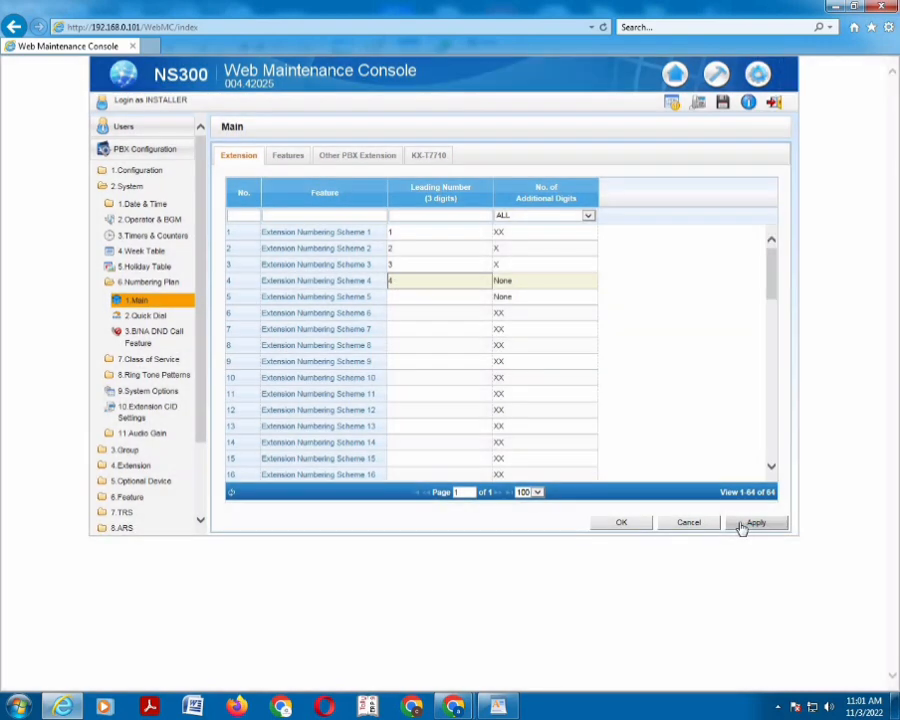
# Try leading number 7 for scheme 5, clear it after the duplicate-digit error, and find TIE Line Access
pyautogui.click(423, 303)
pyautogui.write('7')
pyautogui.click(739, 524)
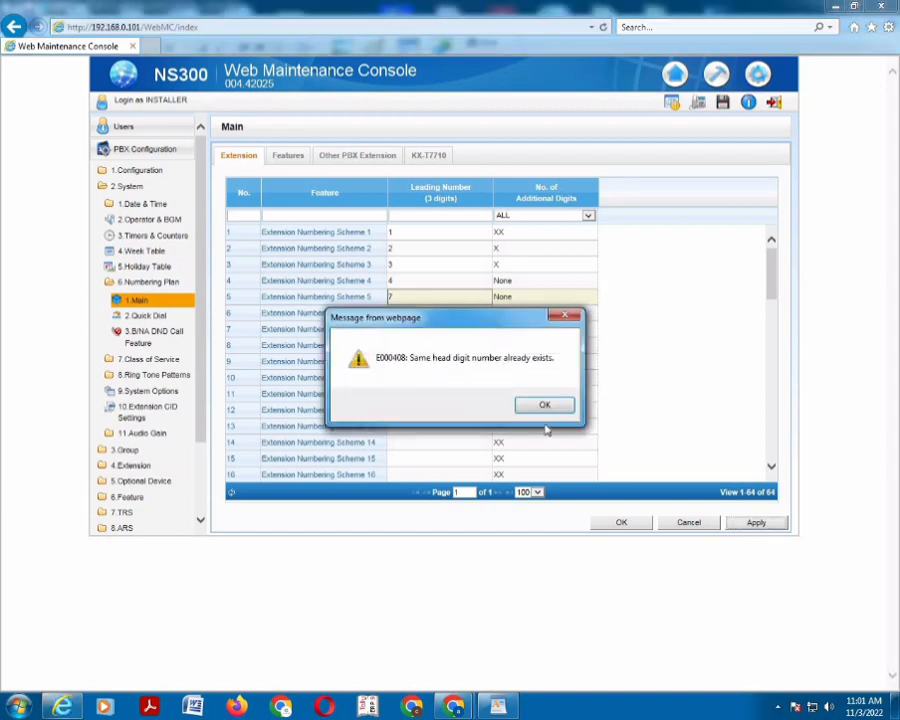
pyautogui.click(543, 406)
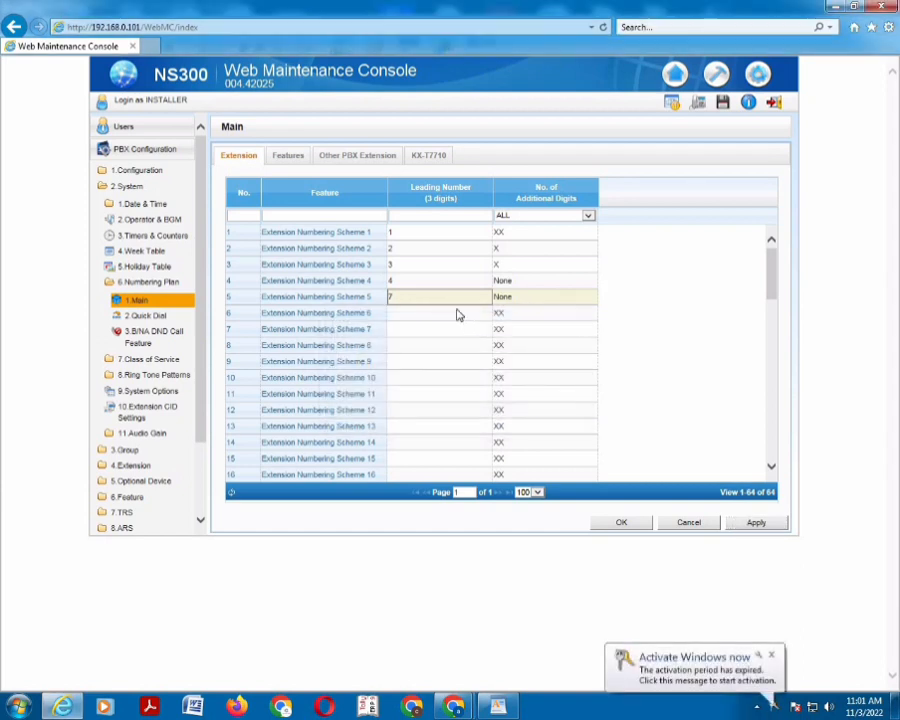
pyautogui.press('BackSpace')
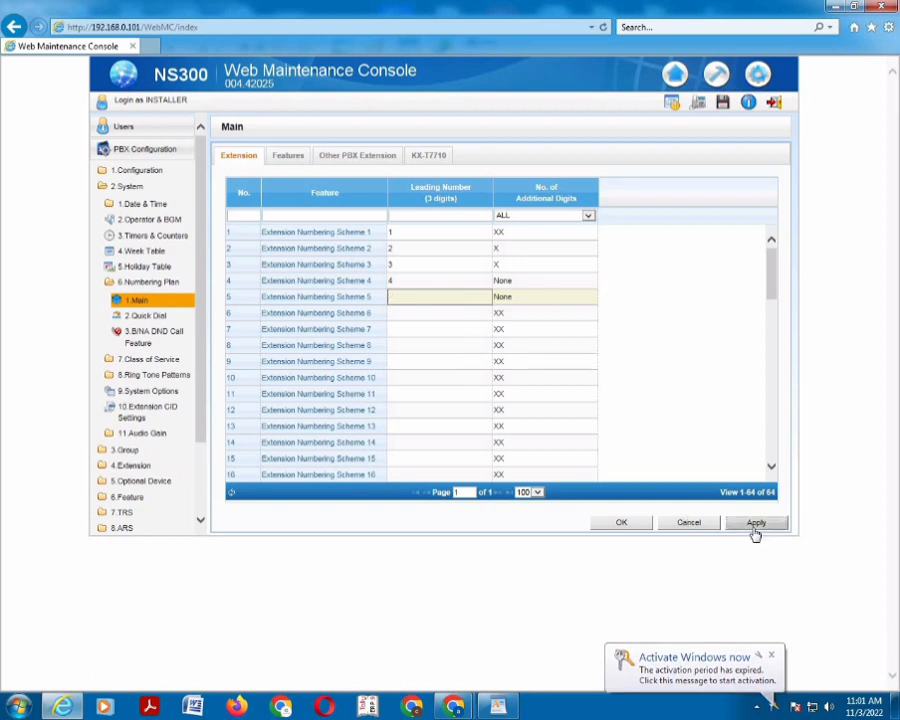
pyautogui.click(288, 158)
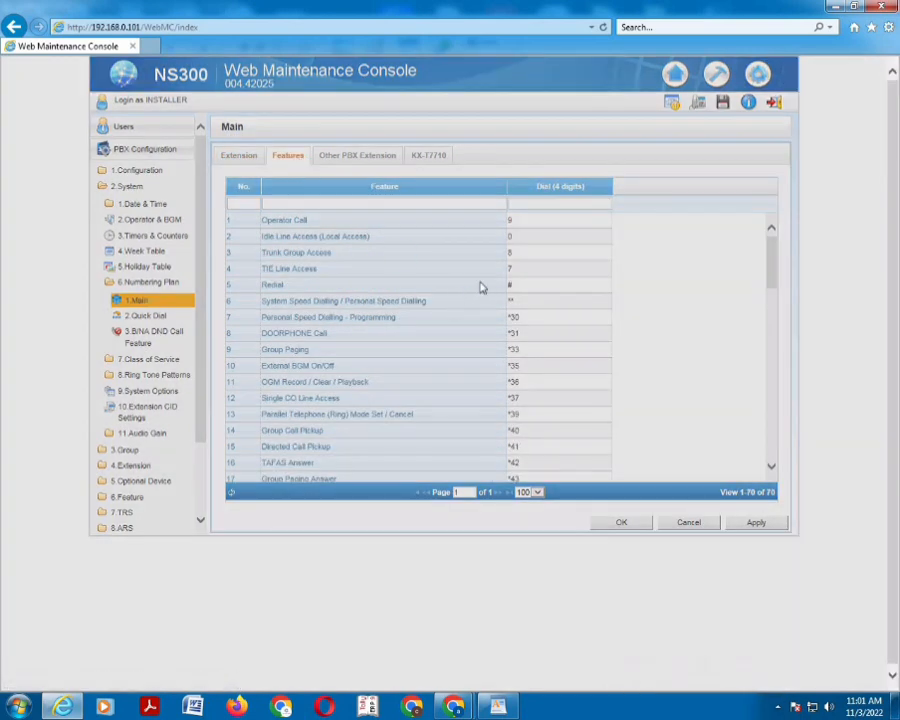
pyautogui.click(520, 276)
# Clear the 7 from TIE Line Access, apply it, and close the Numbering Plan page
pyautogui.press('BackSpace')
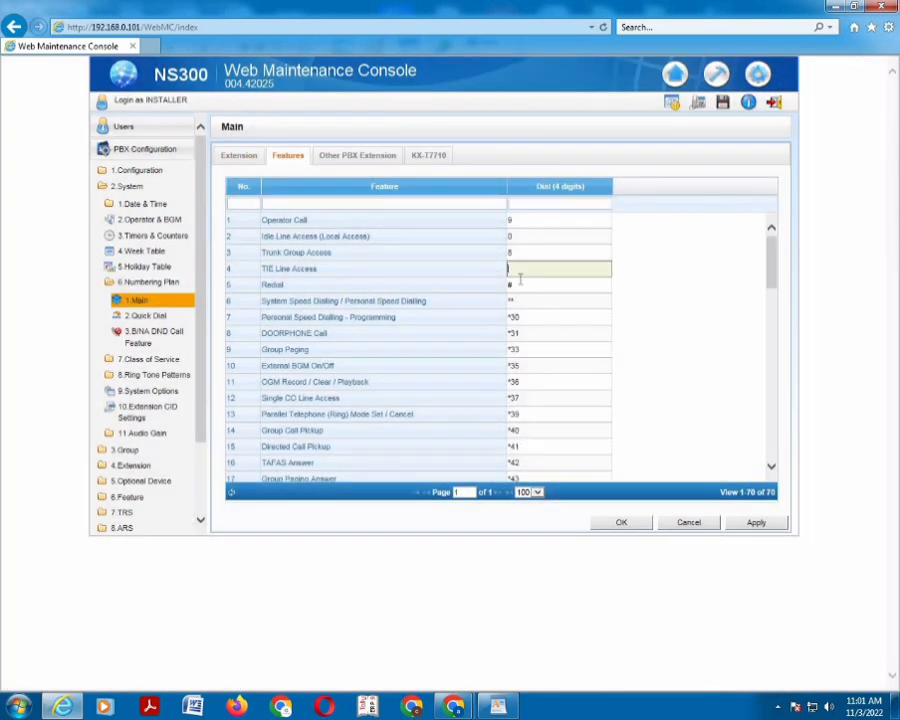
pyautogui.click(750, 524)
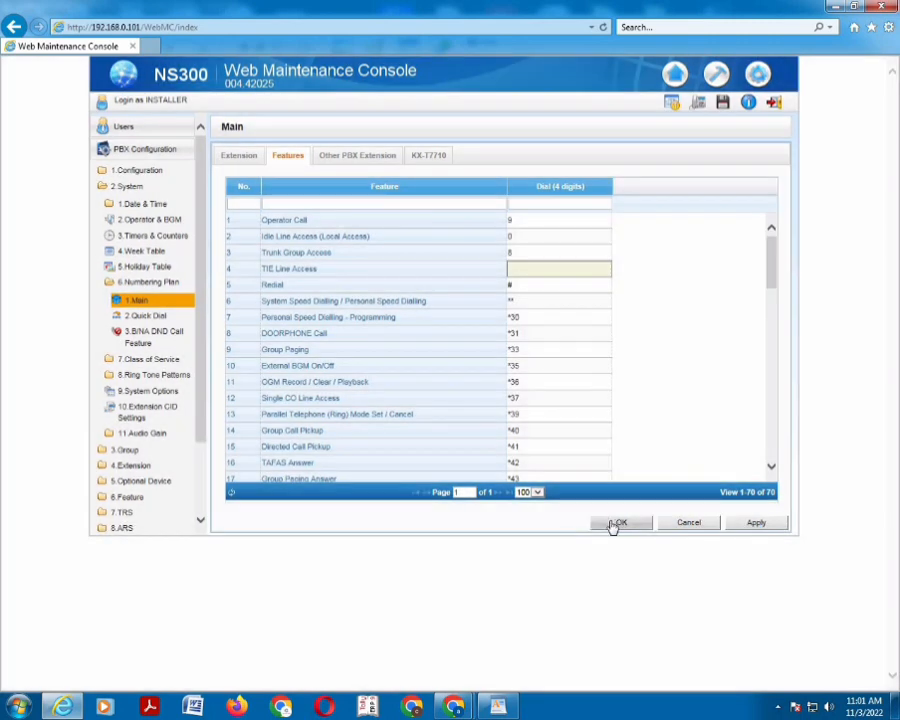
pyautogui.click(617, 524)
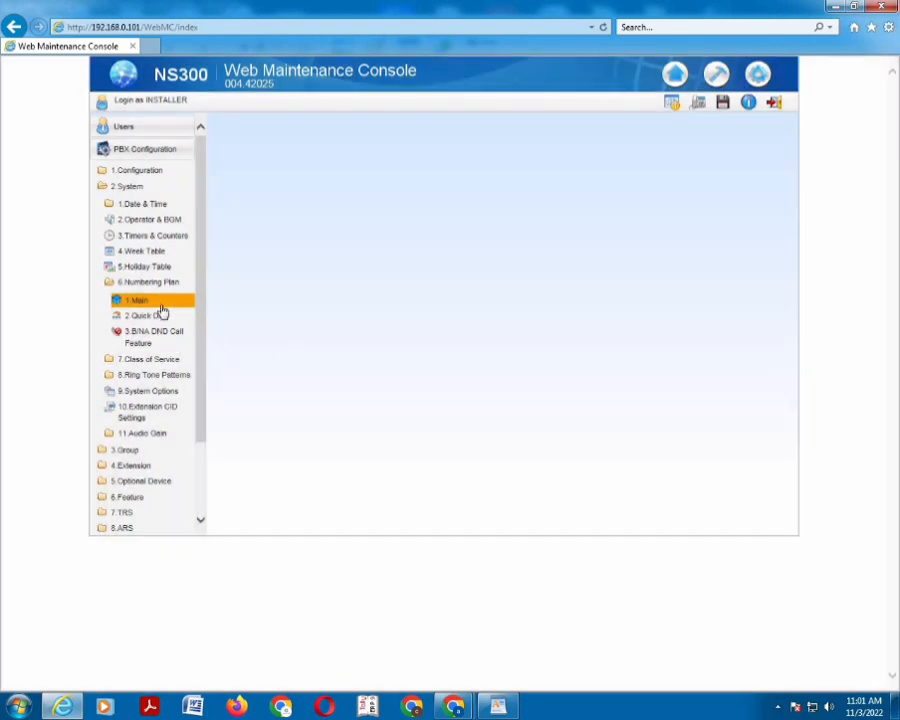
# Reopen Numbering Plan Main and apply leading number 7 for extension scheme 5
pyautogui.click(160, 313)
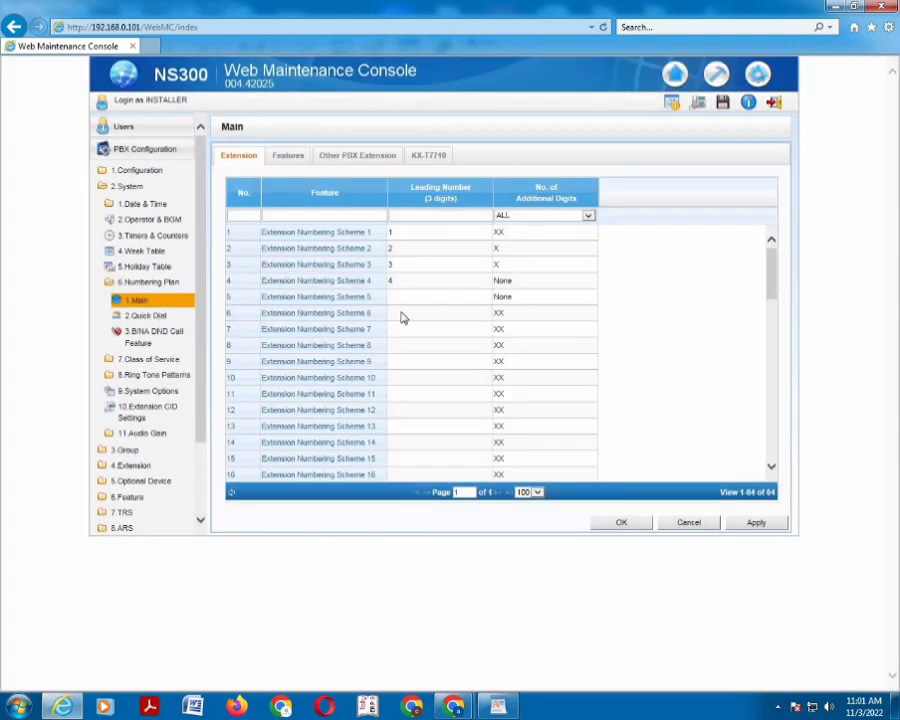
pyautogui.click(405, 298)
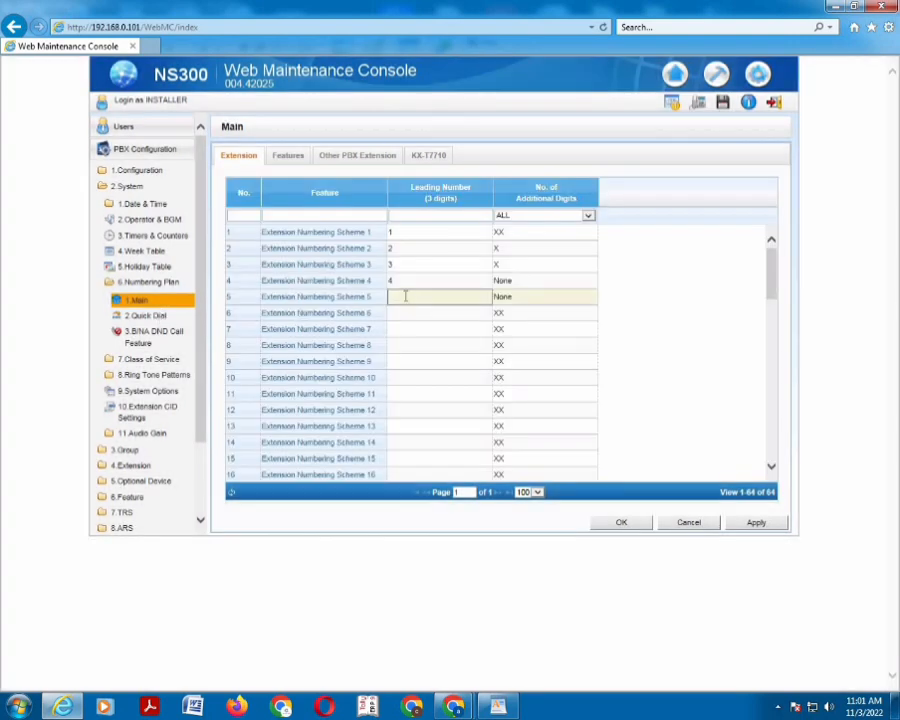
pyautogui.click(748, 528)
# Close the Numbering Plan page with OK, then save the system data and acknowledge success
pyautogui.click(630, 524)
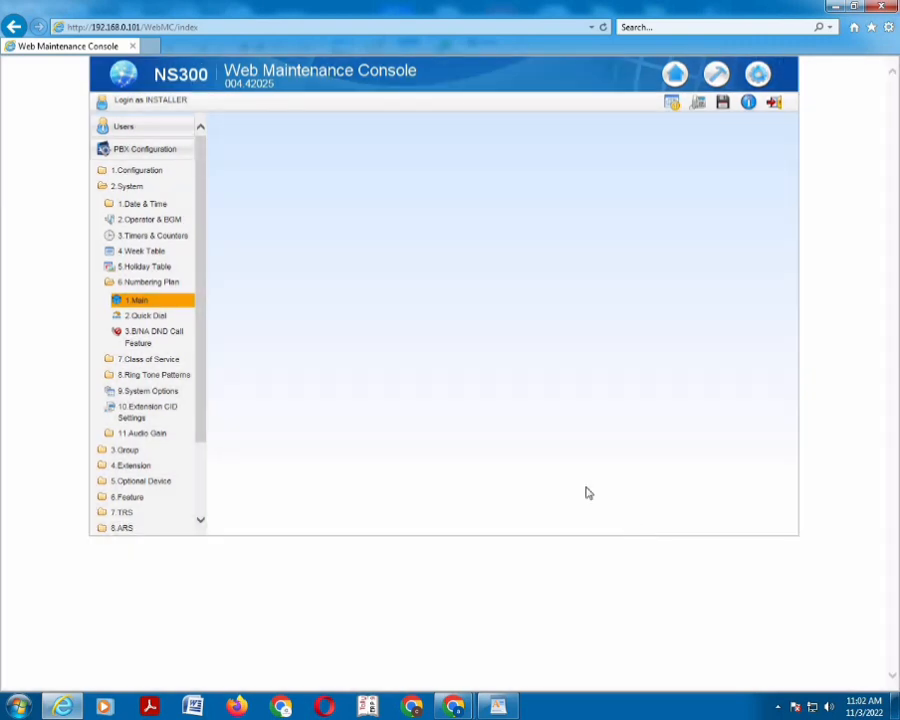
pyautogui.click(723, 103)
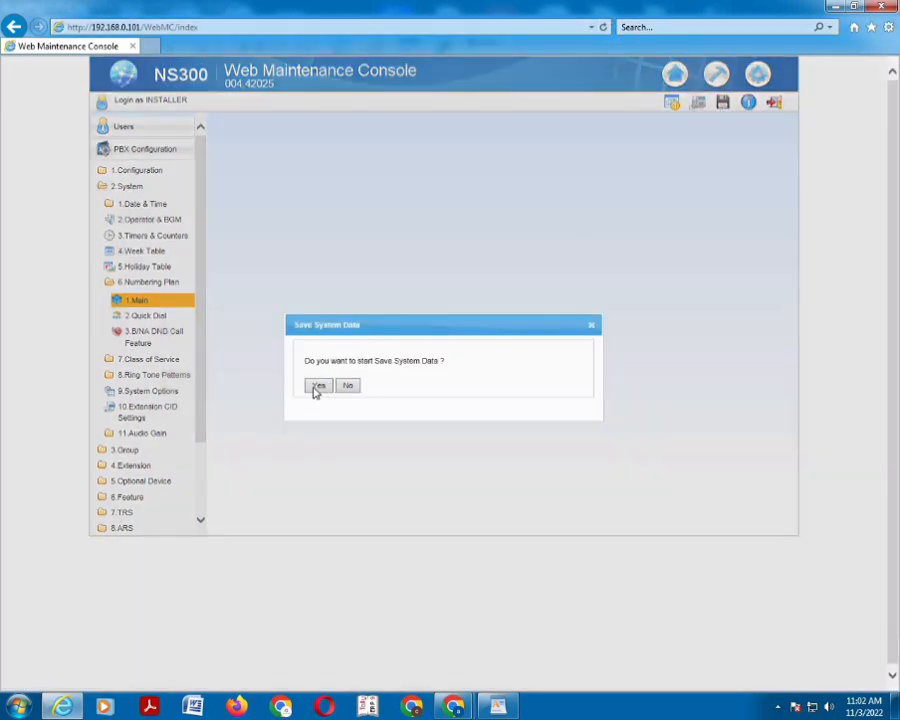
pyautogui.click(318, 388)
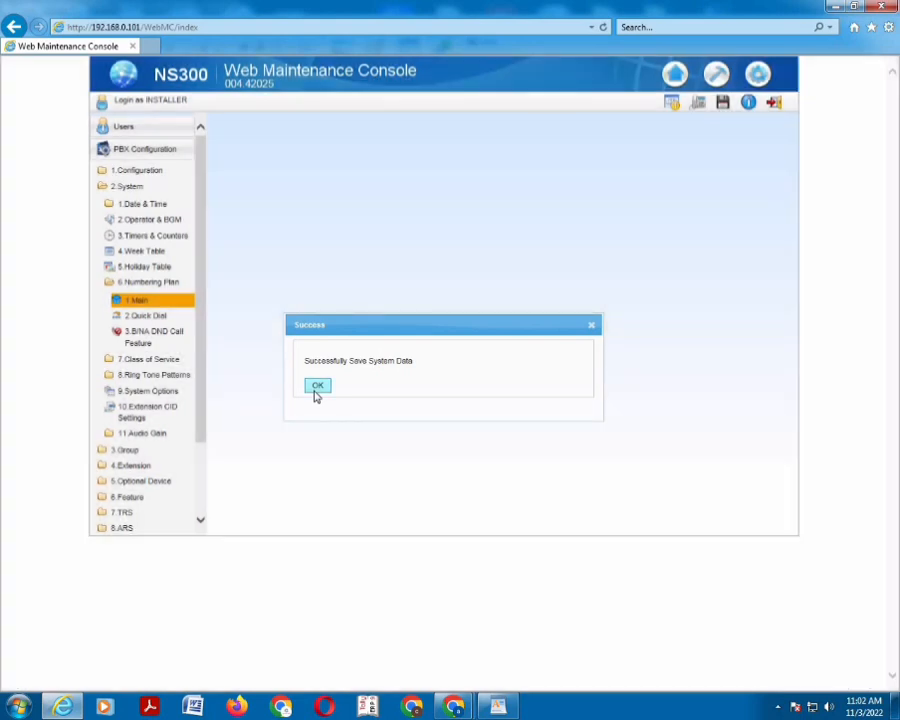
pyautogui.click(316, 389)
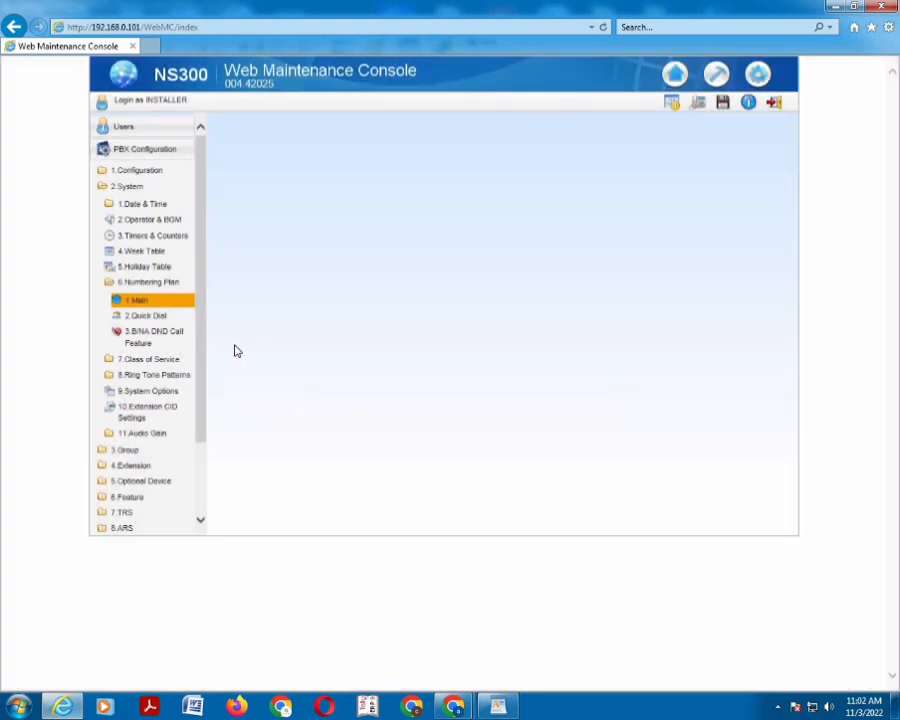
# Open Wired Extension Settings and select rows for extensions 101, 102, 104 and 105 for editing
pyautogui.click(145, 466)
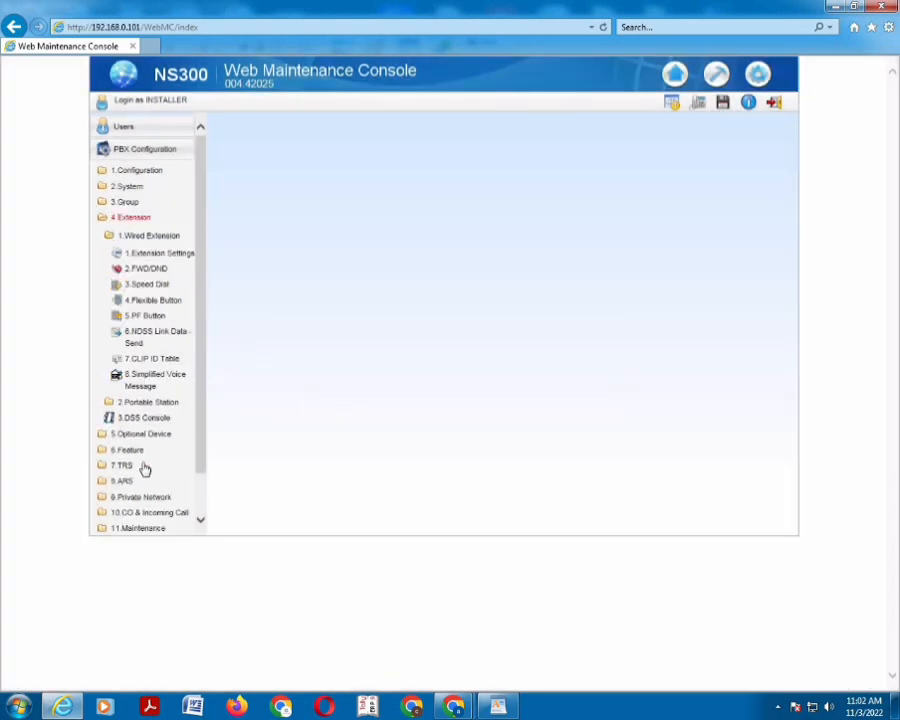
pyautogui.click(159, 254)
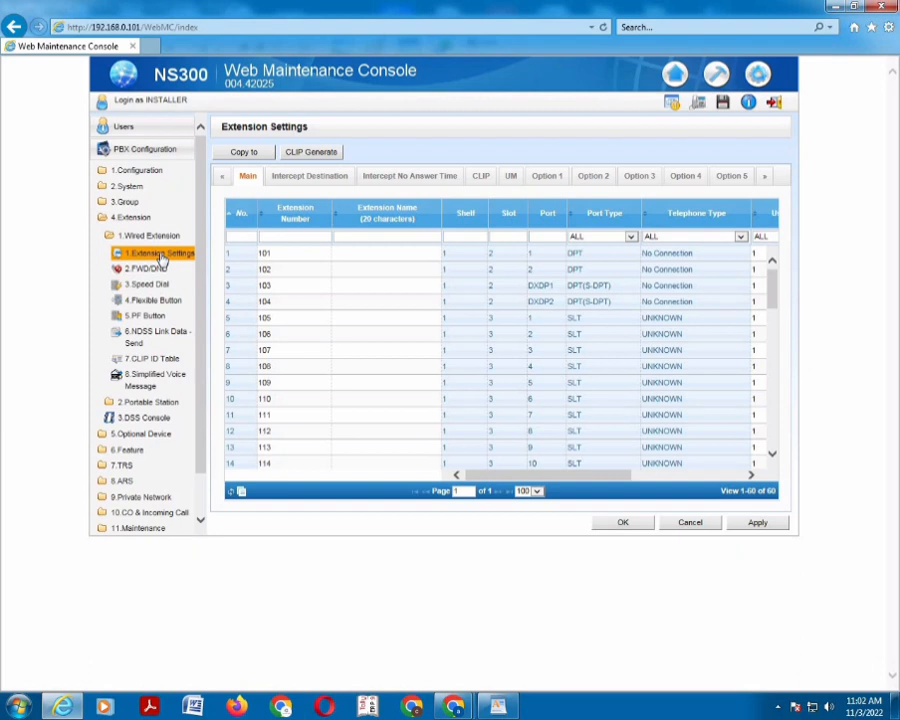
pyautogui.click(266, 258)
pyautogui.click(272, 270)
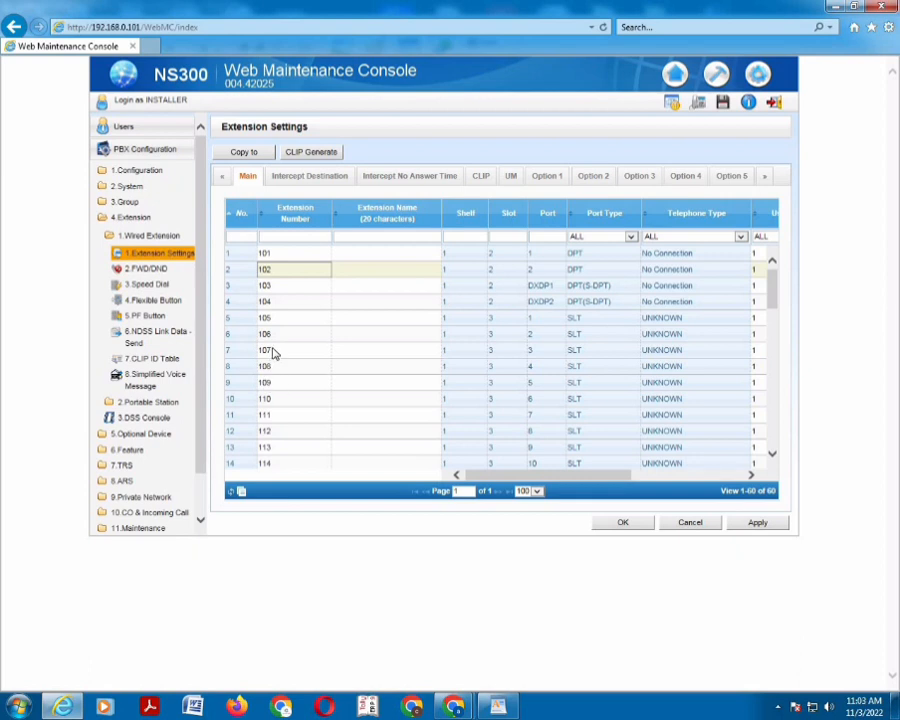
pyautogui.click(270, 302)
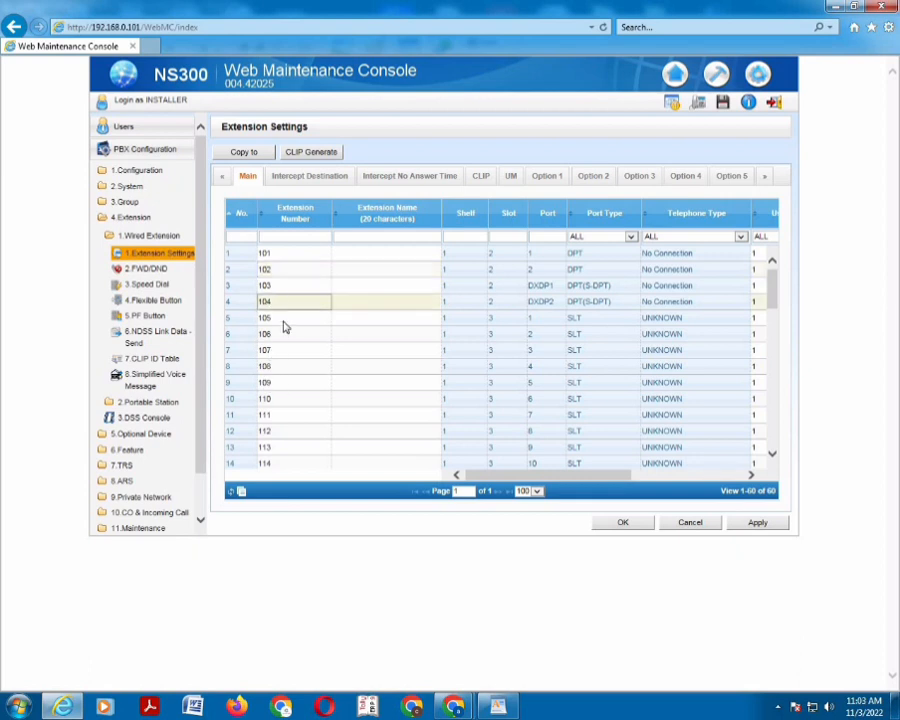
pyautogui.click(283, 322)
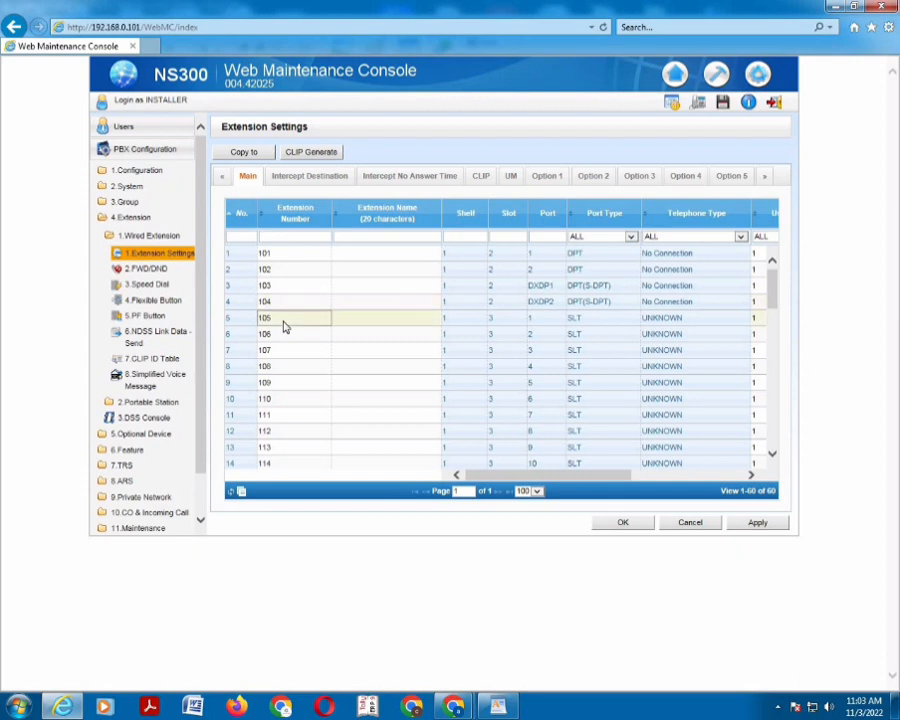
# Renumber the extensions in rows 5–9 to 20, 21, 22, 23 and 24
pyautogui.write('20')
pyautogui.click(277, 337)
pyautogui.write('21')
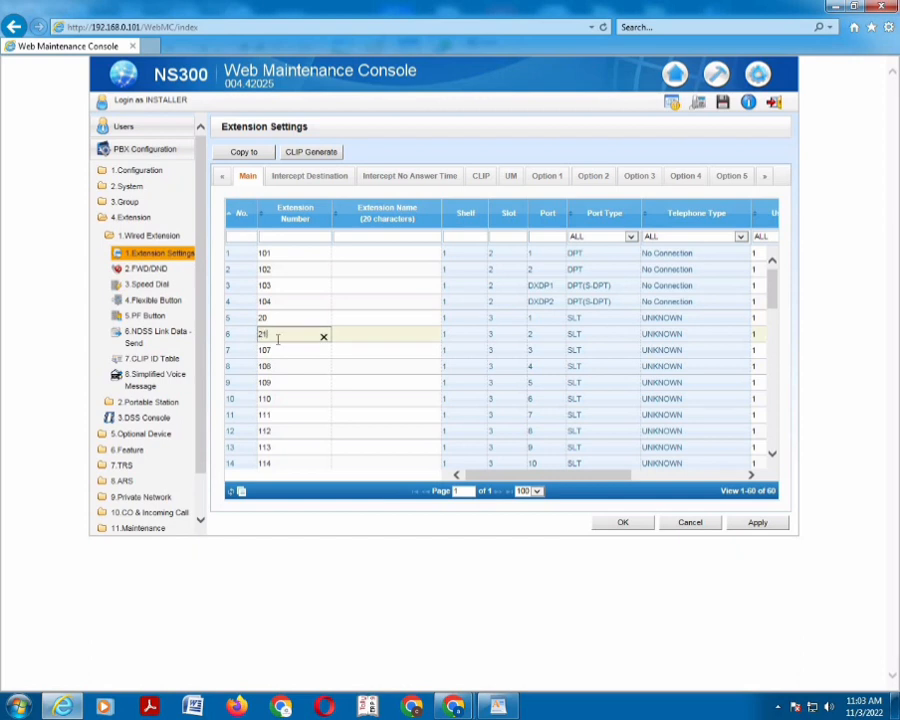
pyautogui.click(280, 355)
pyautogui.write('22')
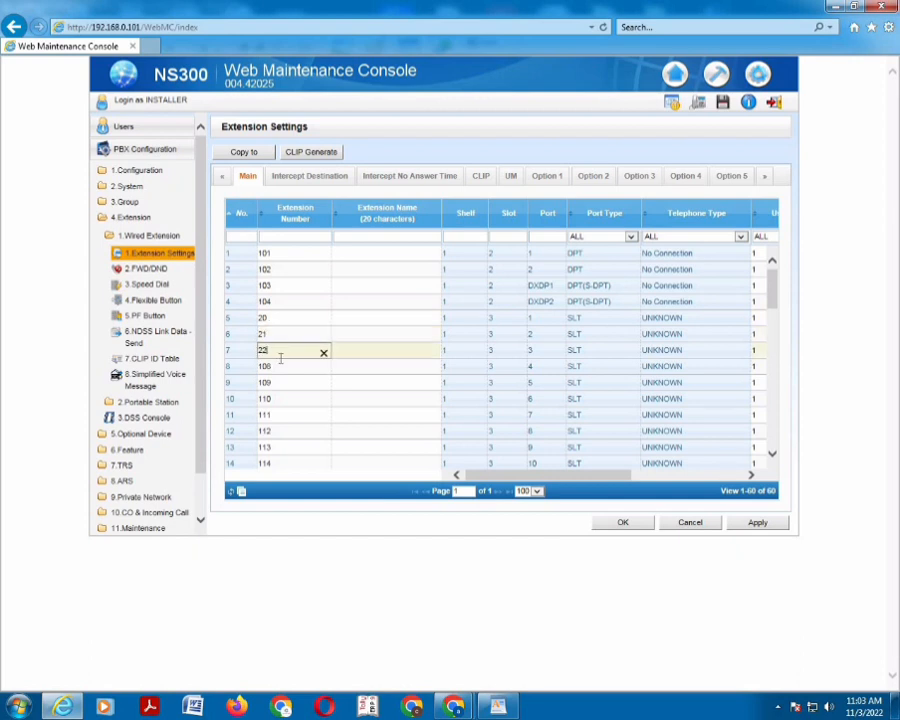
pyautogui.click(280, 368)
pyautogui.write('23')
pyautogui.click(270, 383)
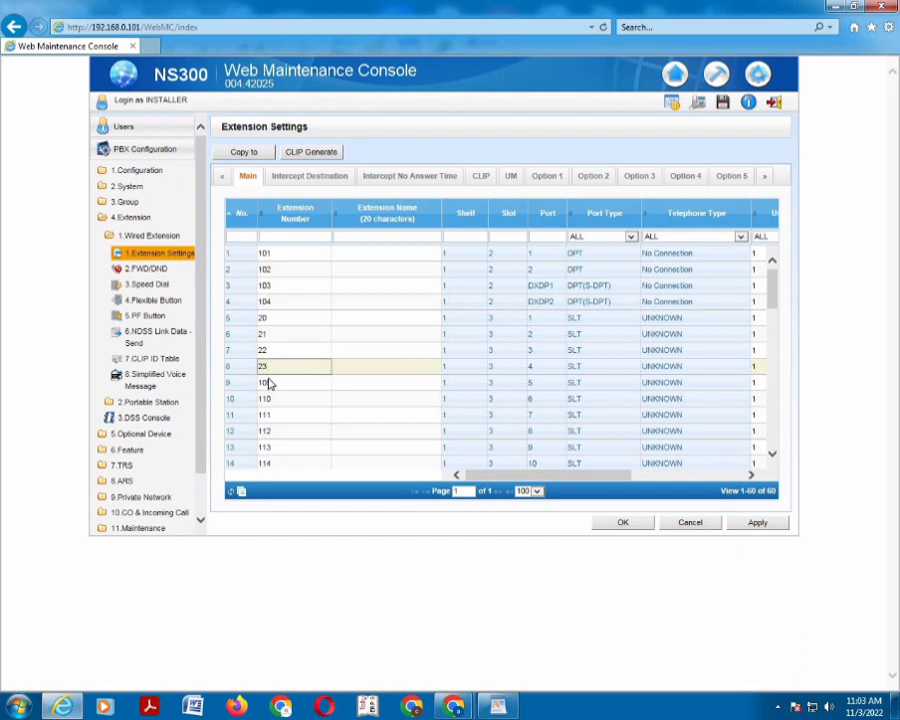
pyautogui.write('24')
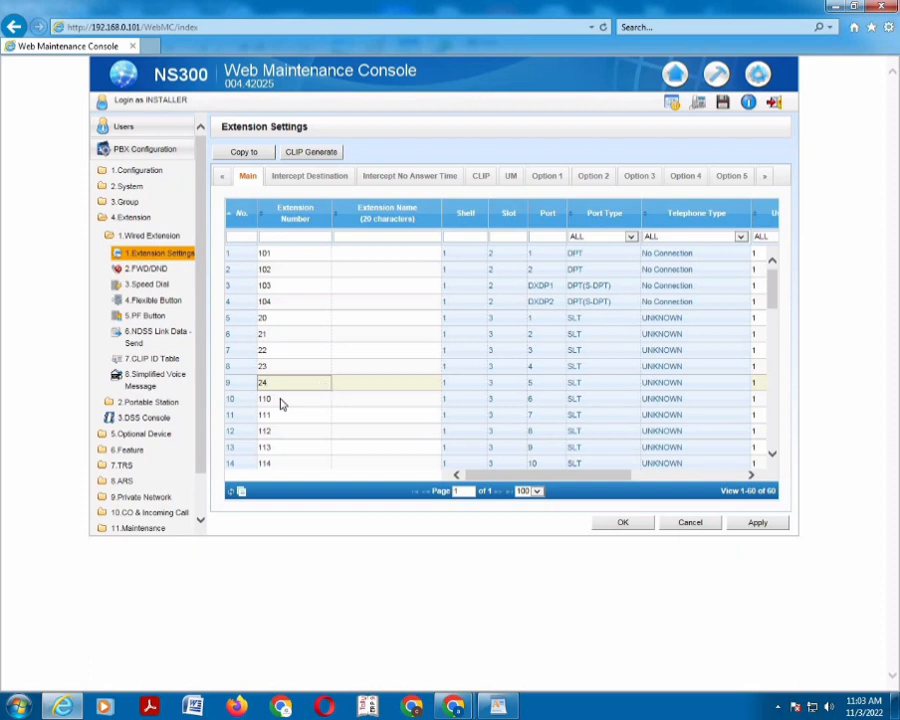
pyautogui.click(281, 402)
# Renumber rows 10–14 to 30–34, enter 4 and 7 in rows 15–16, and apply the table
pyautogui.write('30')
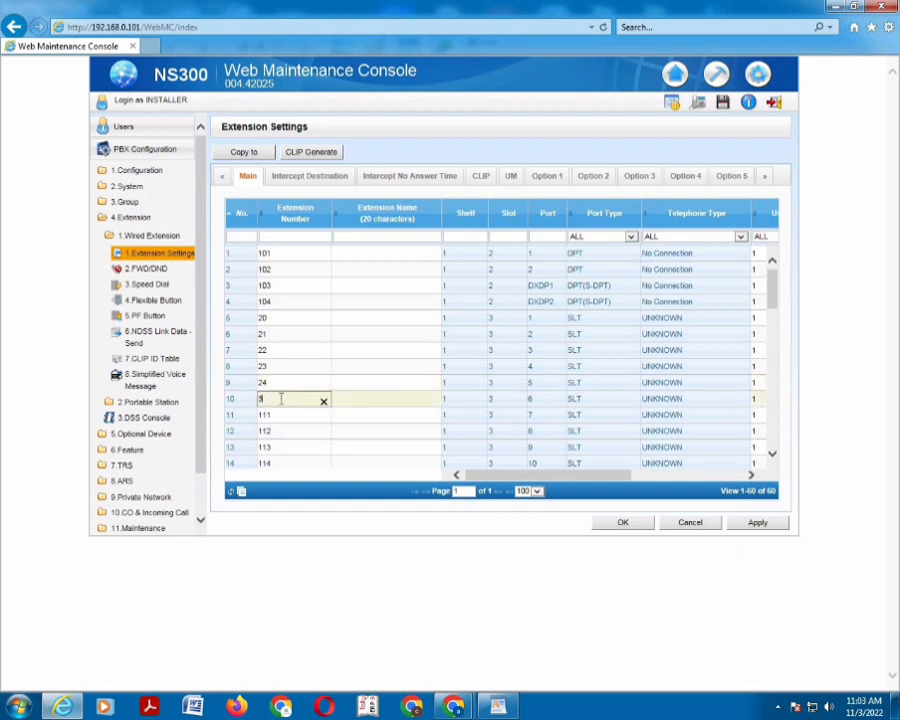
pyautogui.click(280, 420)
pyautogui.write('31')
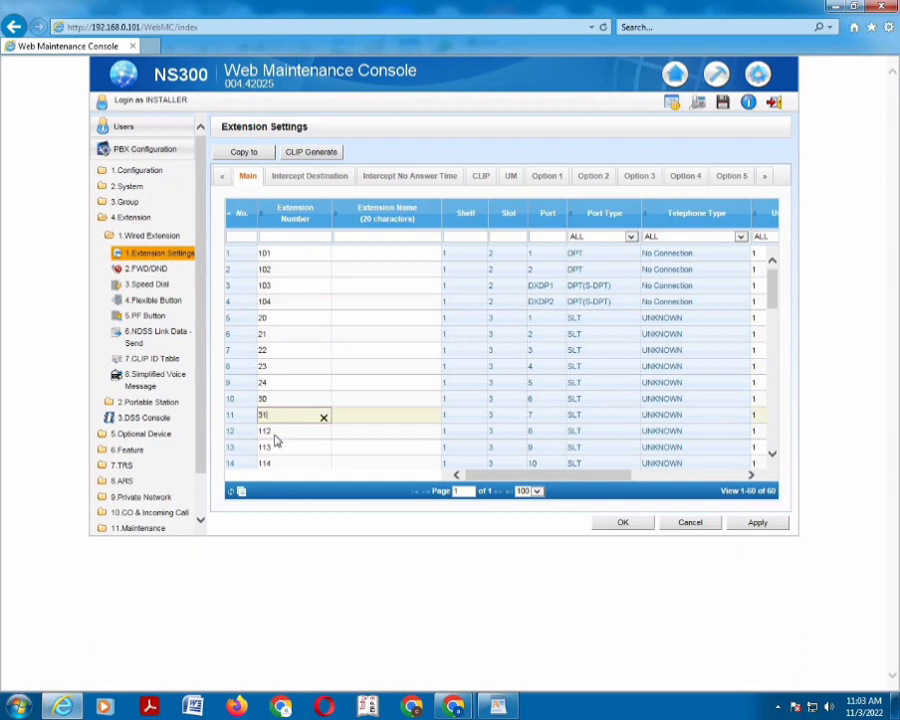
pyautogui.click(277, 438)
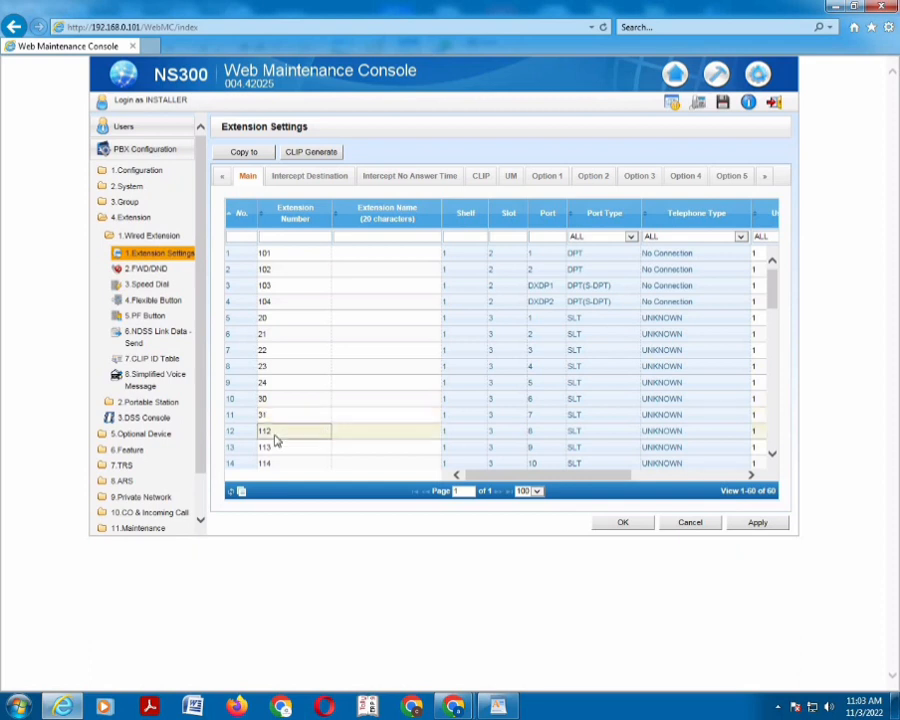
pyautogui.click(277, 440)
pyautogui.write('32')
pyautogui.click(282, 451)
pyautogui.click(282, 451)
pyautogui.write('33')
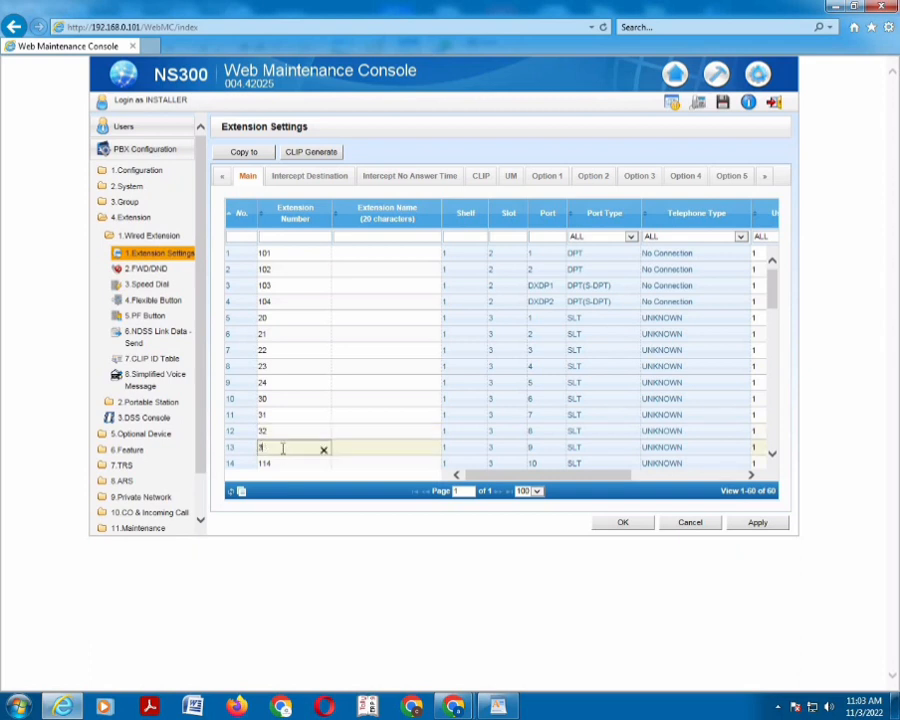
pyautogui.click(282, 467)
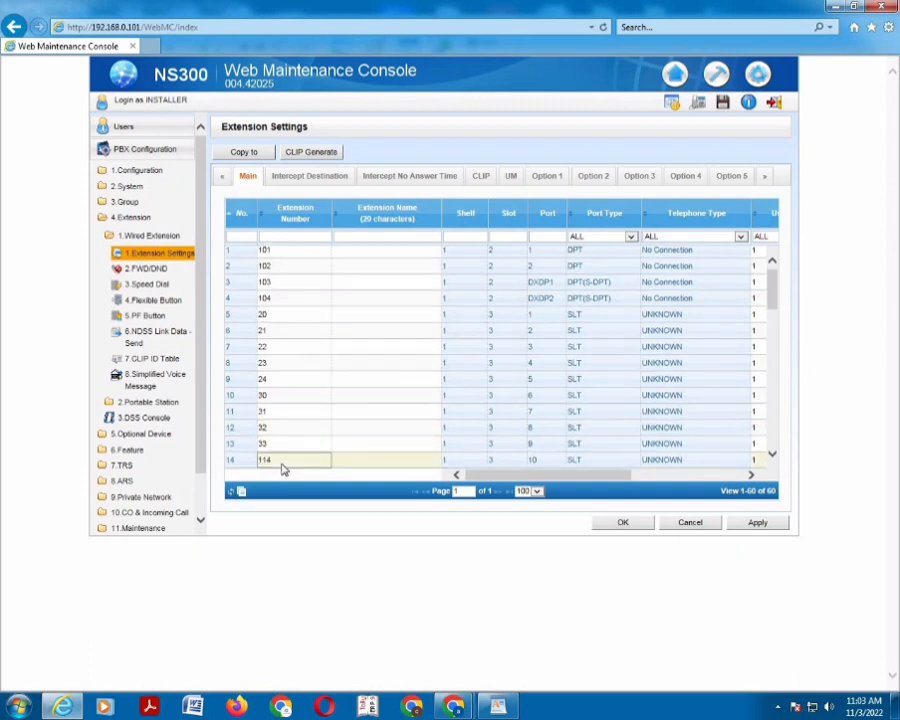
pyautogui.click(282, 467)
pyautogui.write('34')
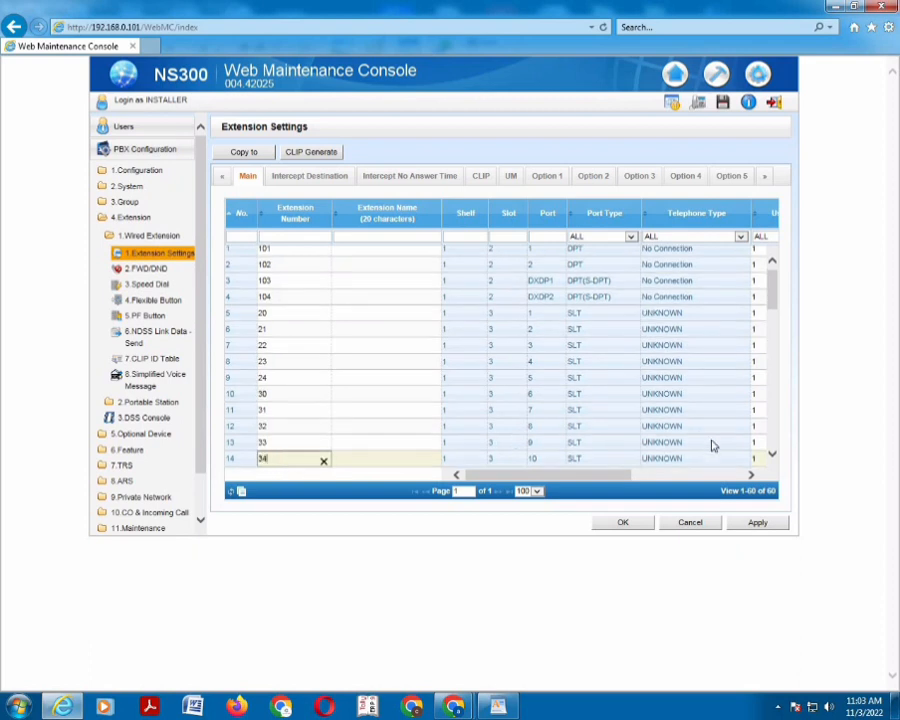
pyautogui.scroll(-2, 771, 457)
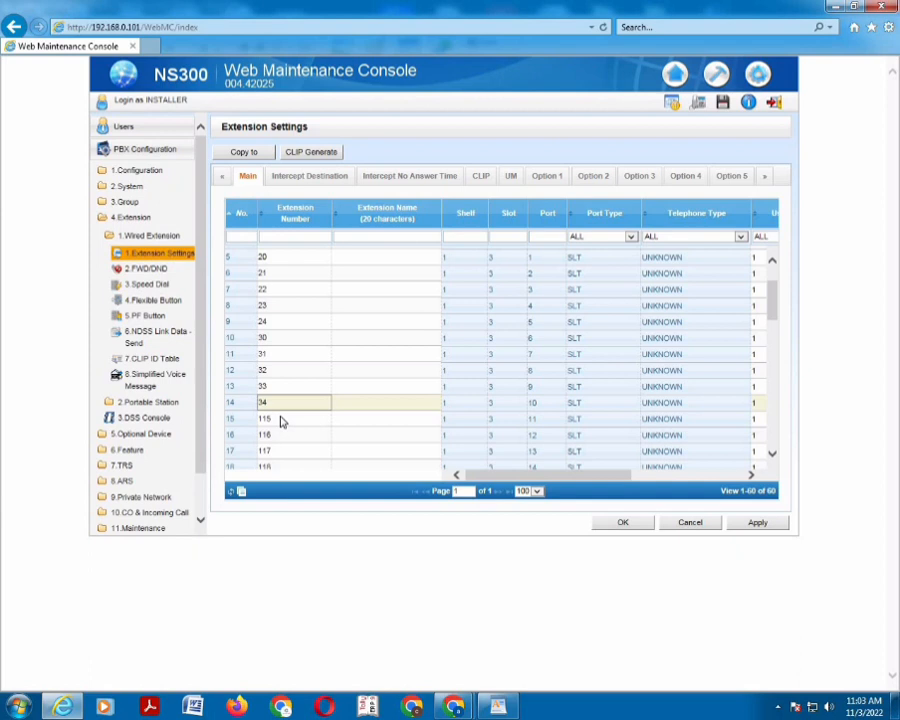
pyautogui.click(282, 420)
pyautogui.write('4')
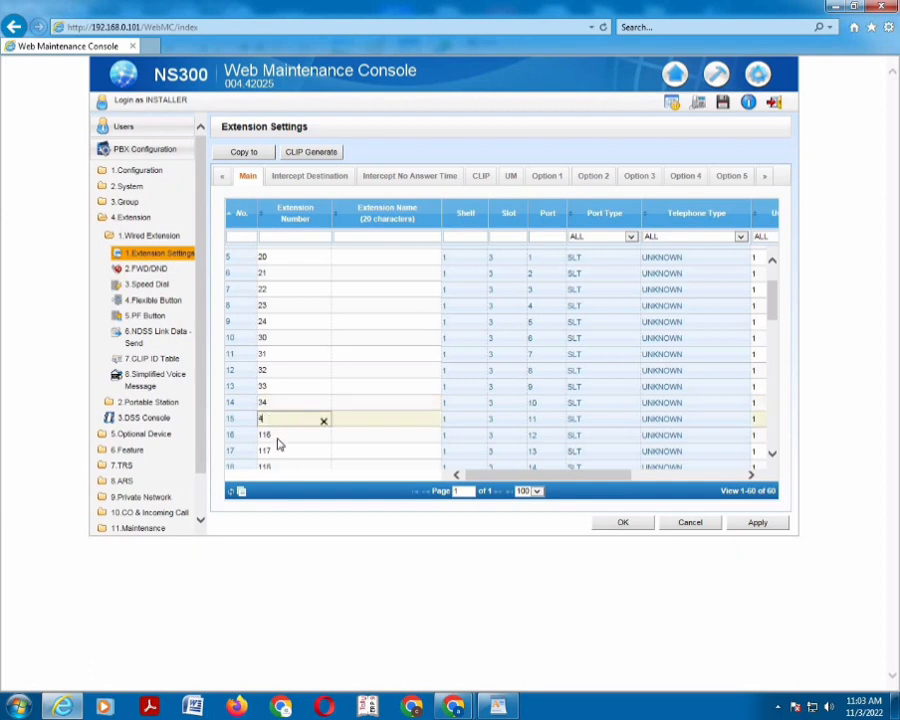
pyautogui.click(279, 441)
pyautogui.write('7')
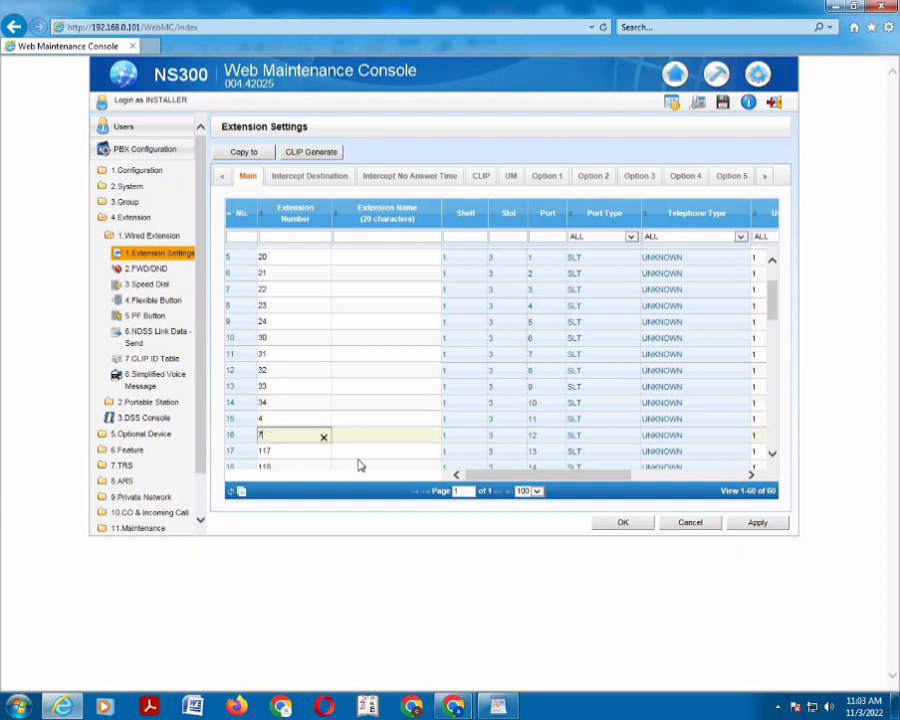
pyautogui.click(757, 523)
# Accept the renumbered extension settings and save the system data to the PBX, dismissing the Success message
pyautogui.click(626, 525)
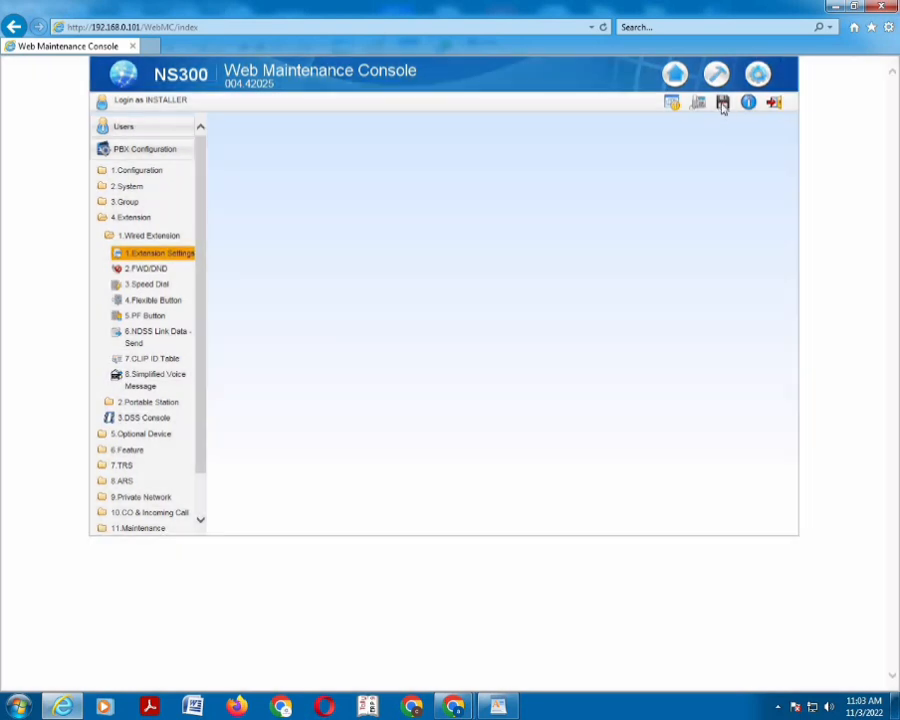
pyautogui.click(722, 104)
pyautogui.click(318, 386)
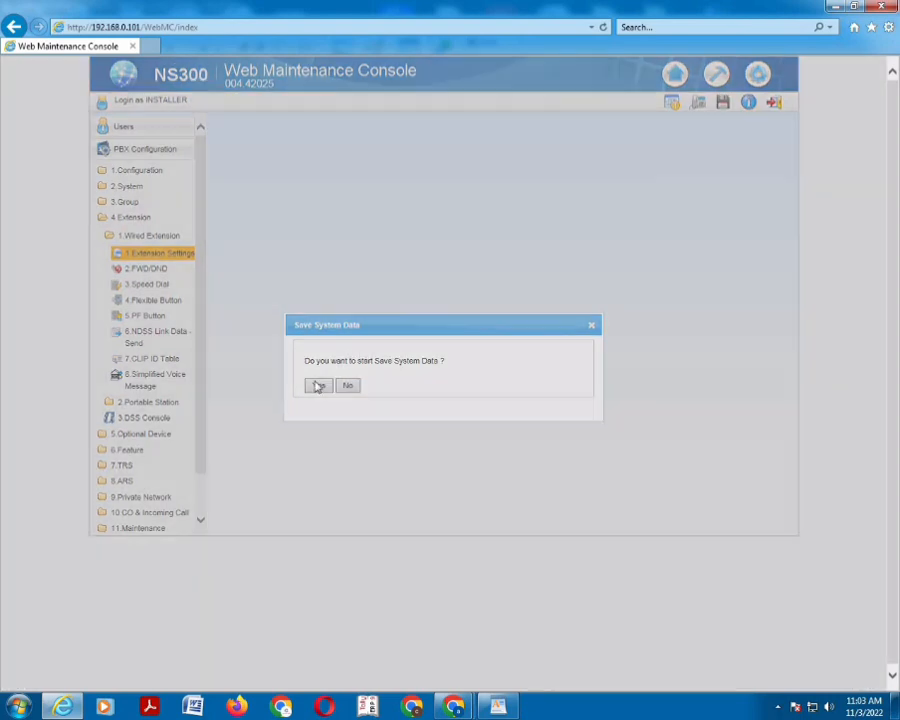
pyautogui.click(320, 387)
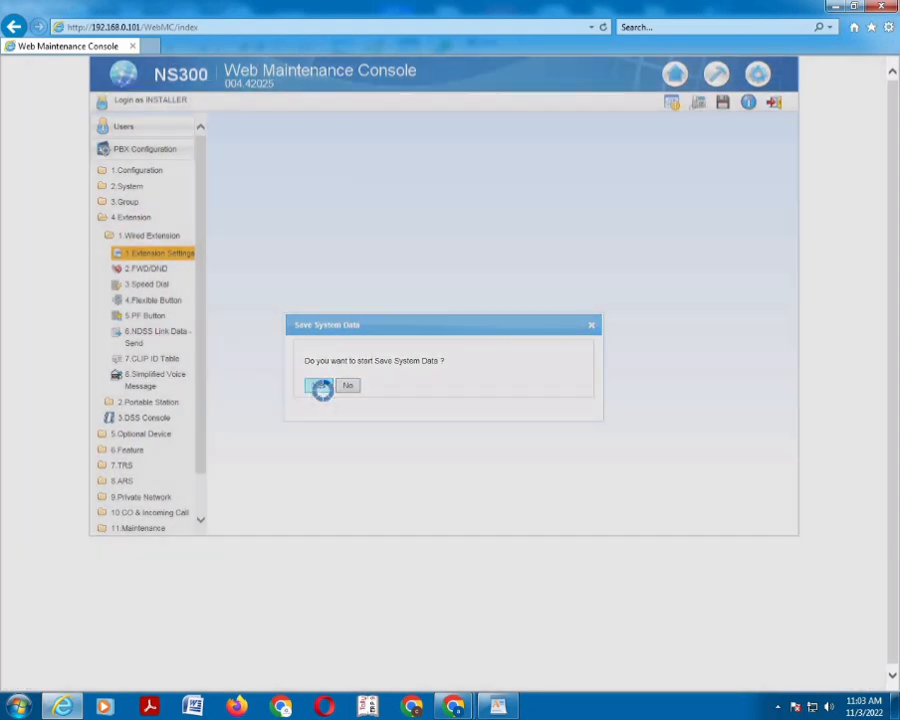
pyautogui.click(318, 386)
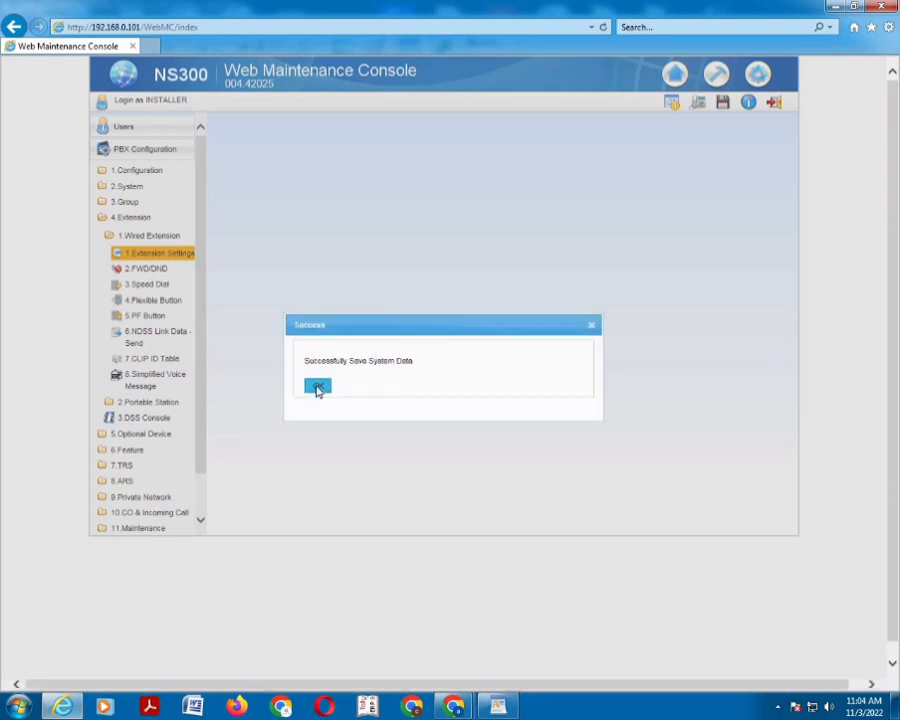
pyautogui.click(318, 387)
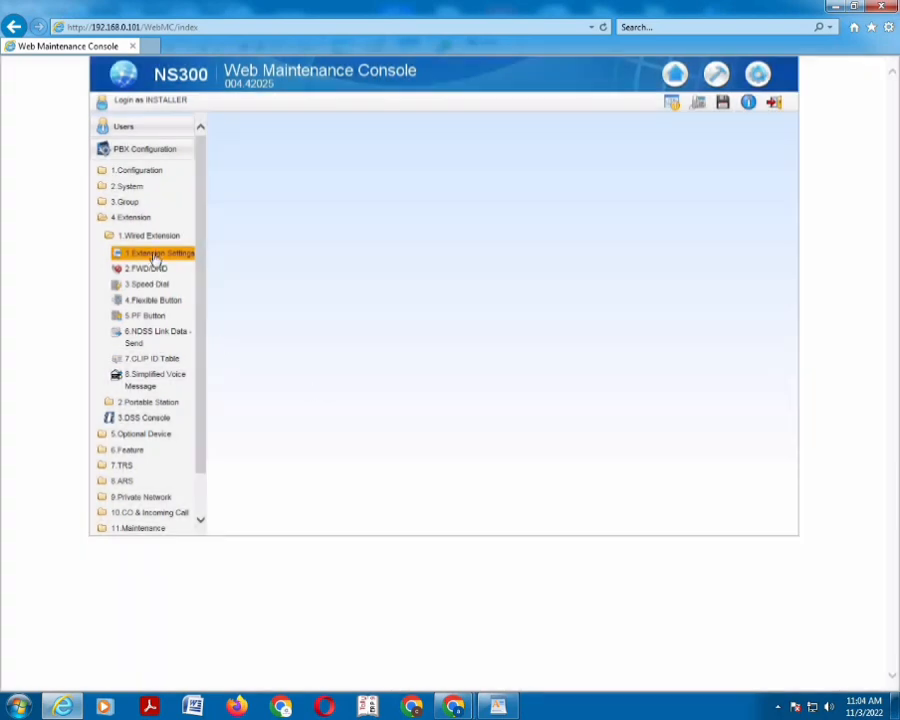
# Reopen Wired Extension Settings, verify the extensions read 101–104, 20–24 and 30–34, then close them
pyautogui.click(156, 256)
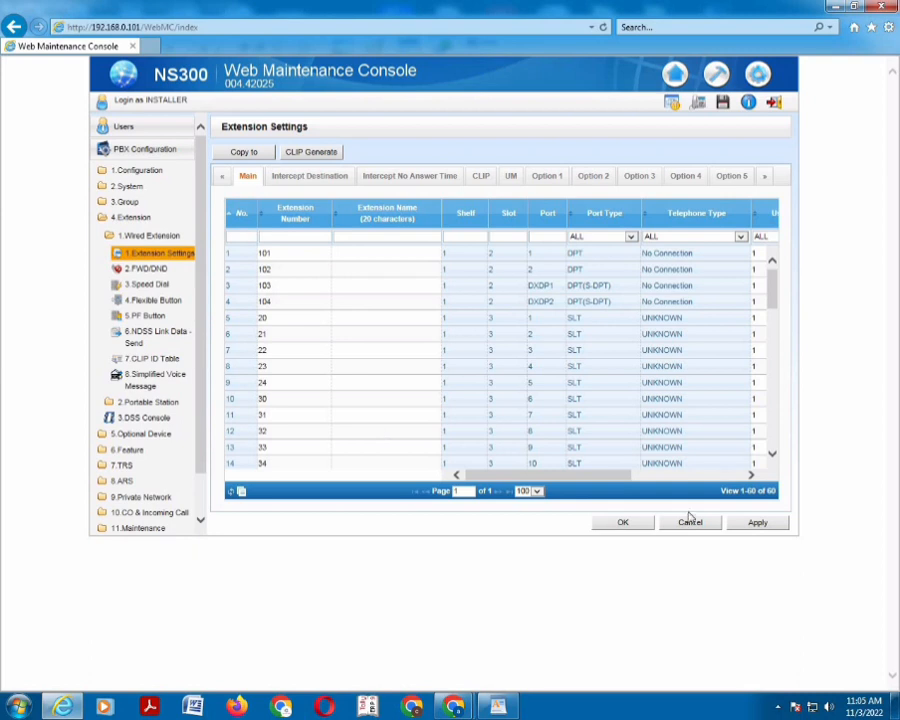
pyautogui.click(757, 522)
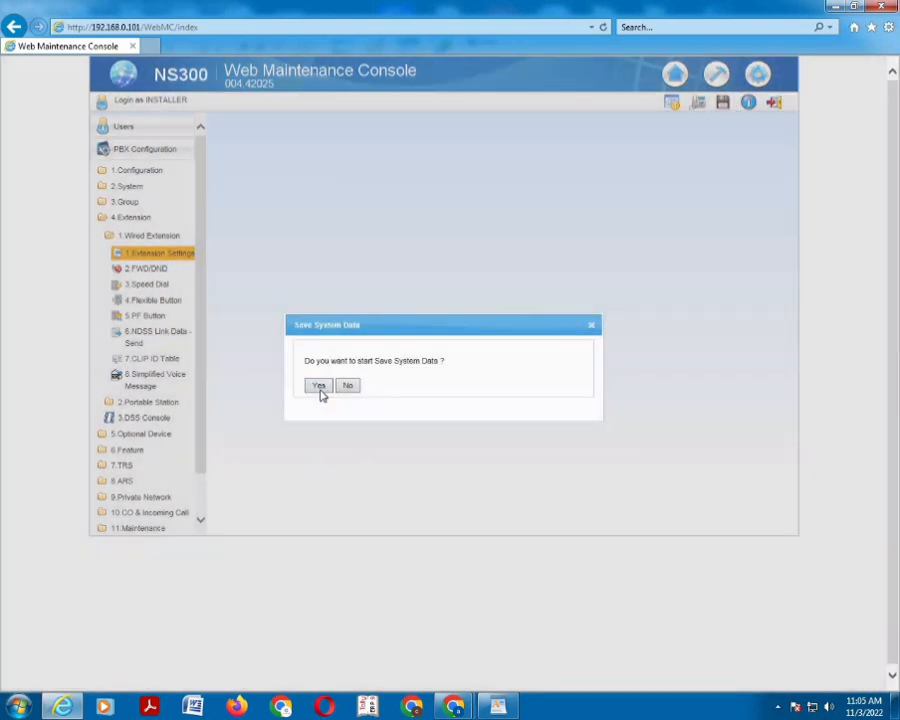
# Confirm Save System Data, dismiss the Success message, then open the 1.Configuration > 1.Slot page
pyautogui.click(319, 388)
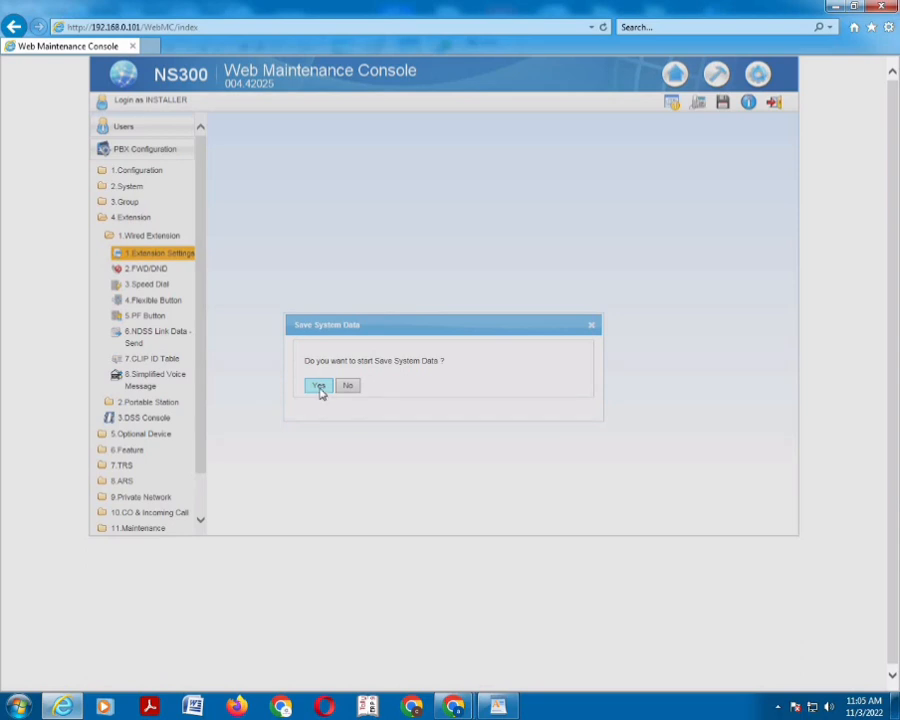
pyautogui.click(319, 387)
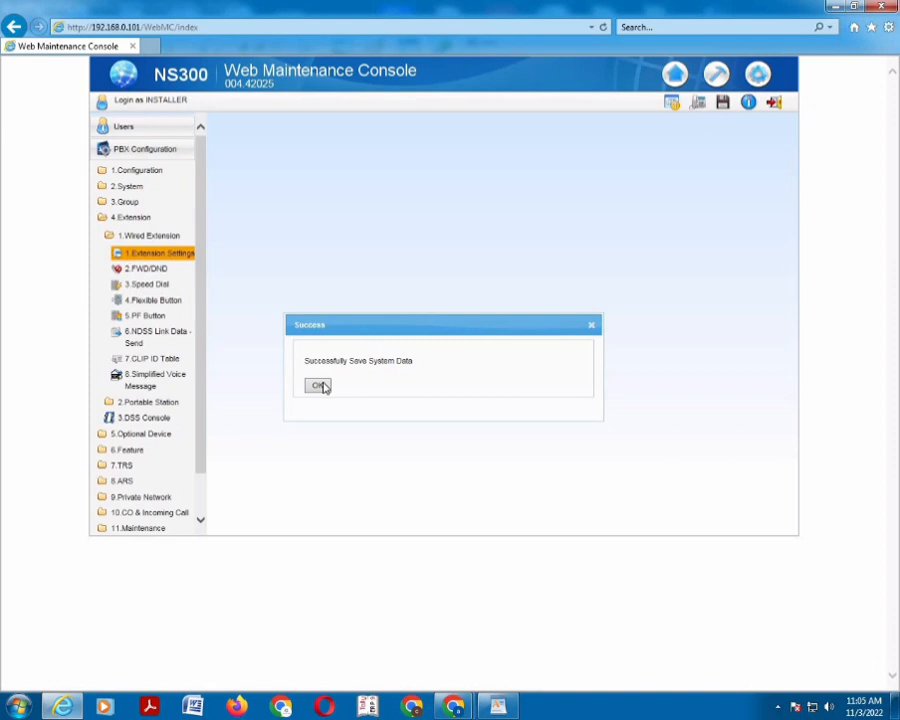
pyautogui.click(319, 386)
pyautogui.click(135, 172)
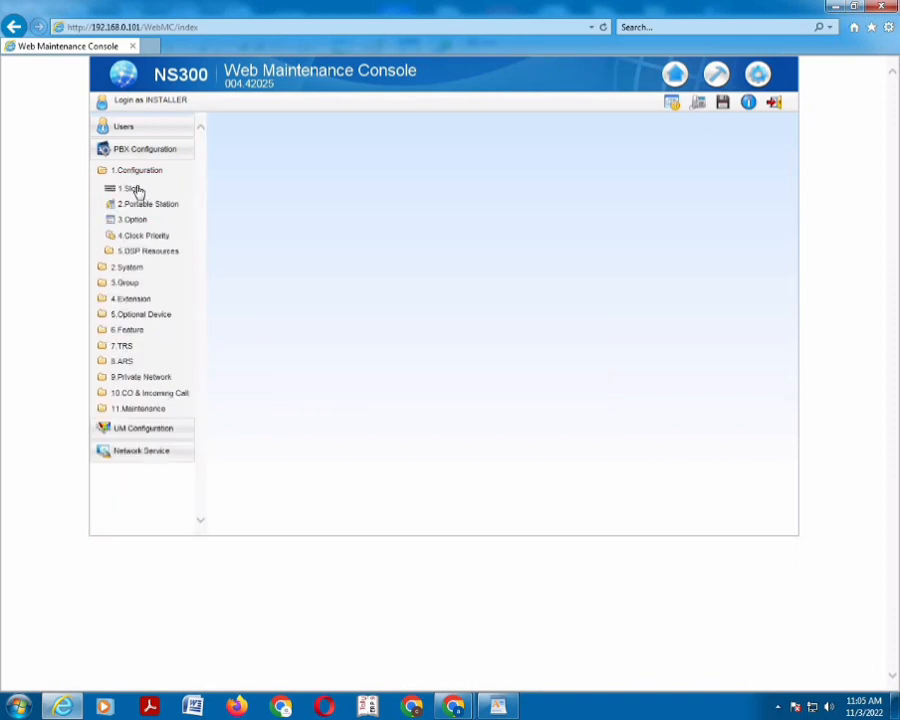
pyautogui.click(133, 189)
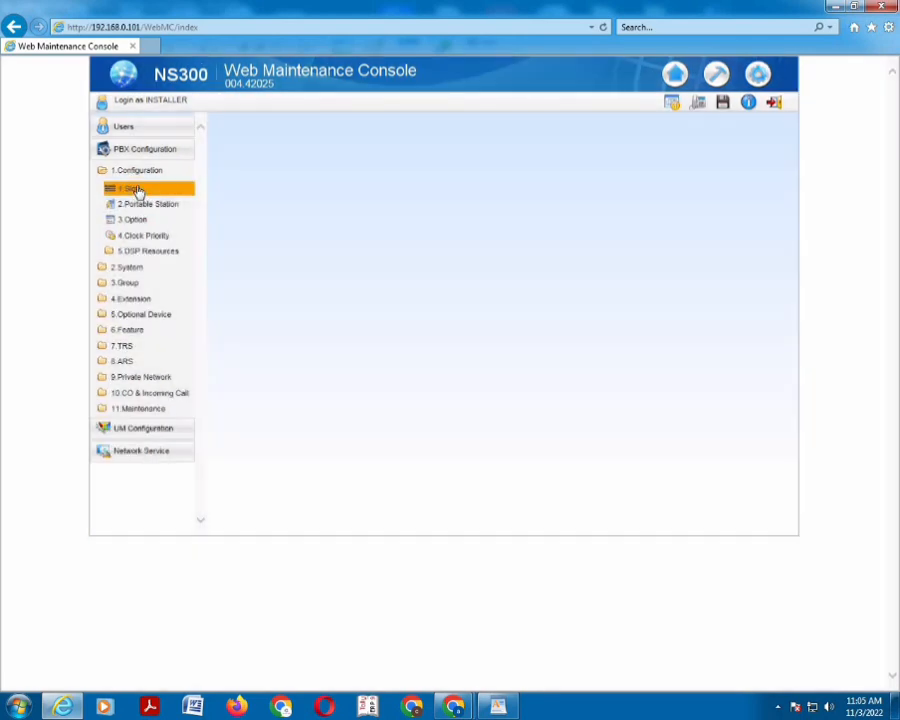